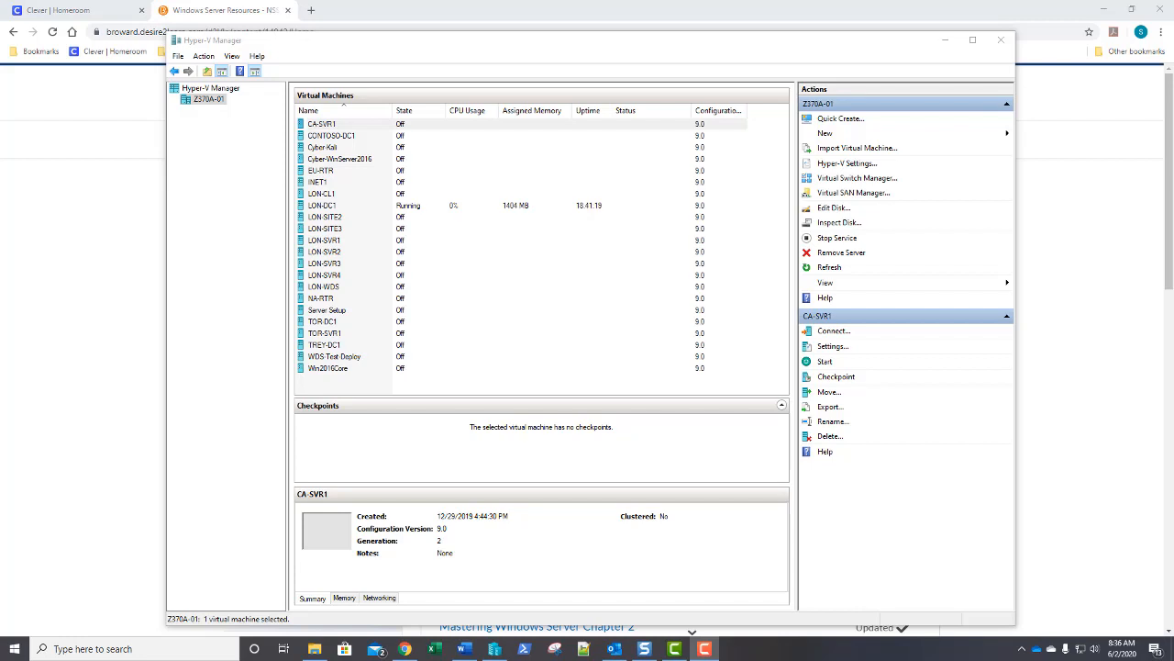
# Select the LON-SVR1 virtual machine and start it from the Actions pane.
pyautogui.click(332, 242)
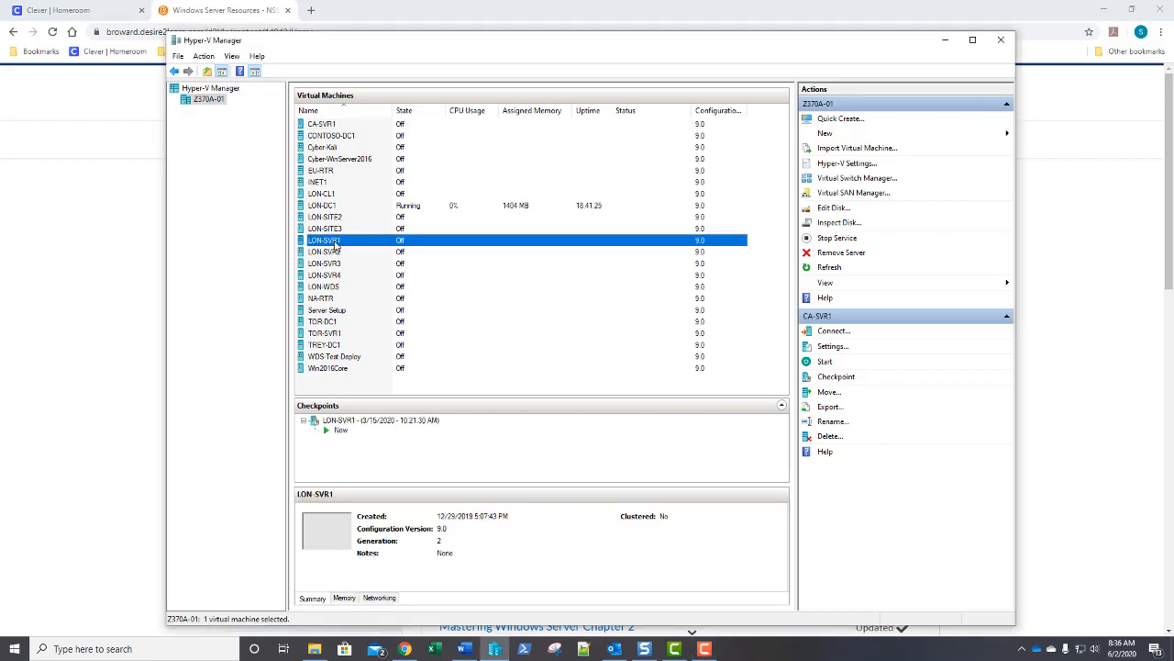
pyautogui.click(826, 363)
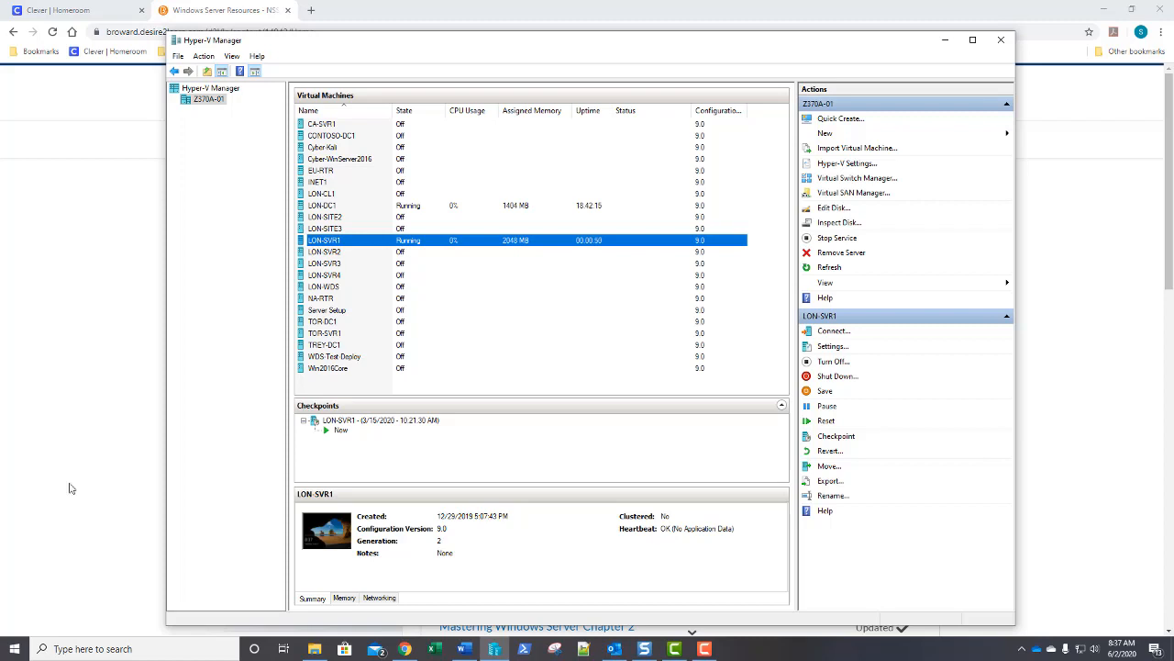
# Connect to the LON-SVR1 console and sign in with the administrator password.
pyautogui.doubleClick(511, 241)
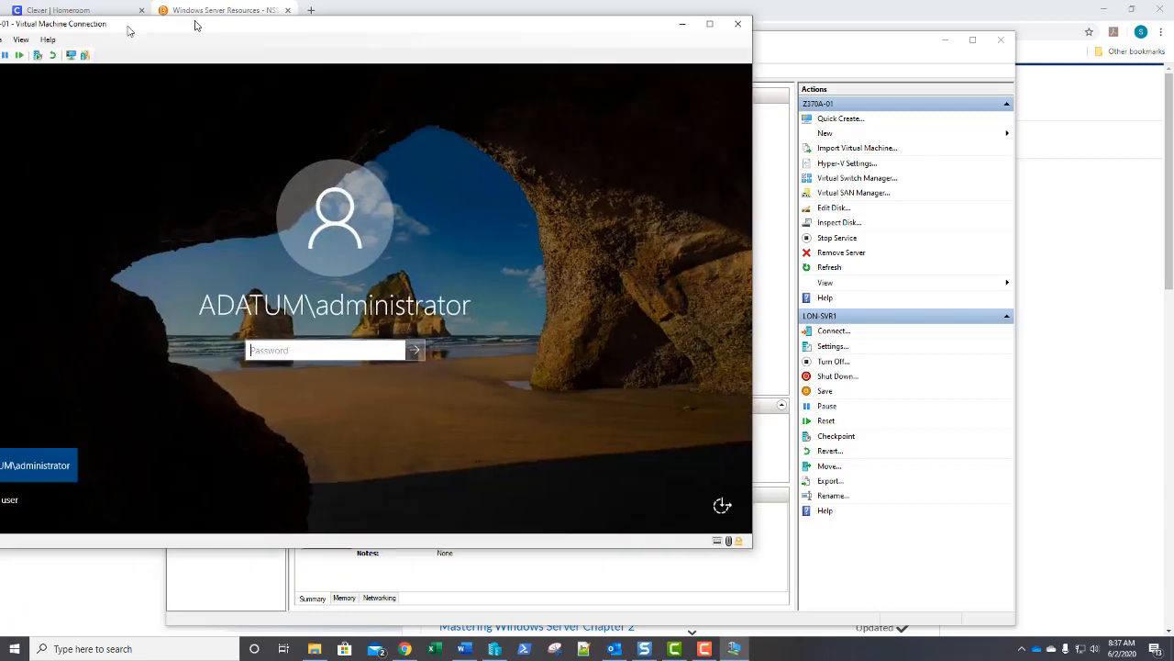
pyautogui.moveTo(129, 31); pyautogui.dragTo(401, 75)
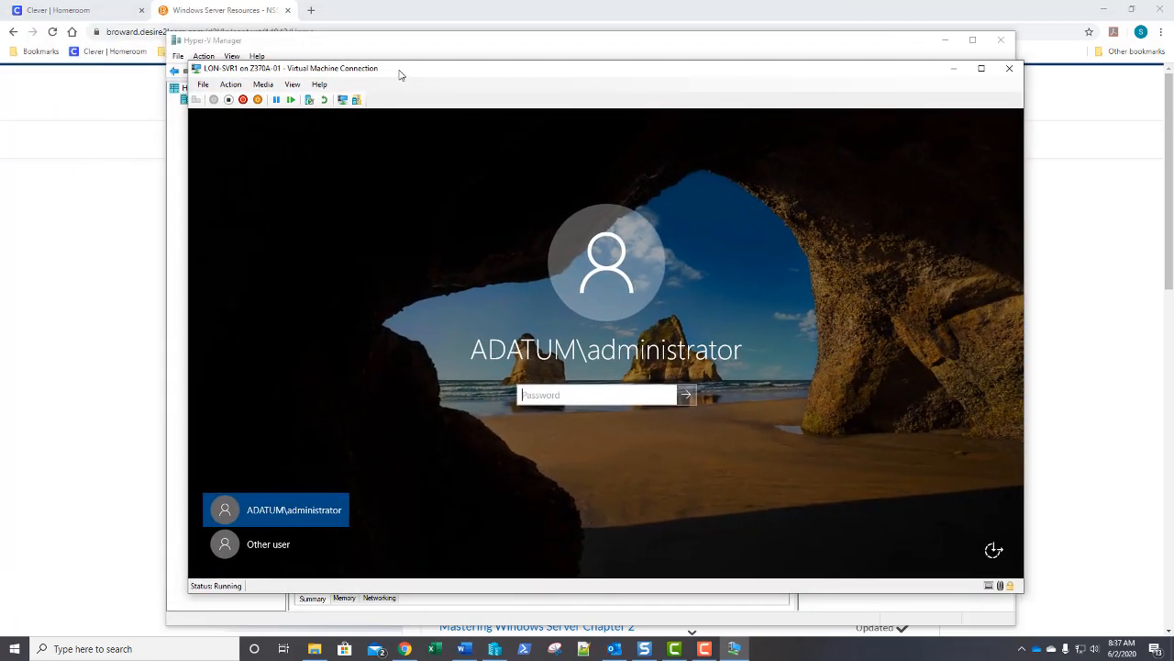
pyautogui.write('Pa$$w0rd')
pyautogui.press('Return')
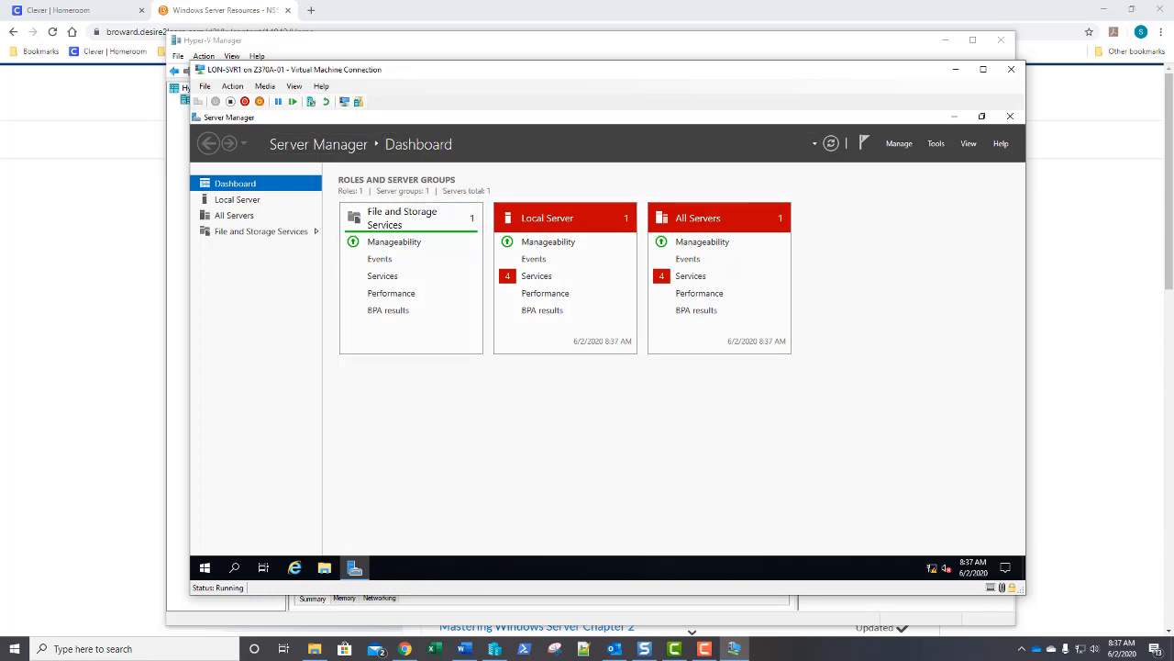
# Launch an administrator Windows PowerShell window from LON-SVR1's Start menu.
pyautogui.click(204, 568)
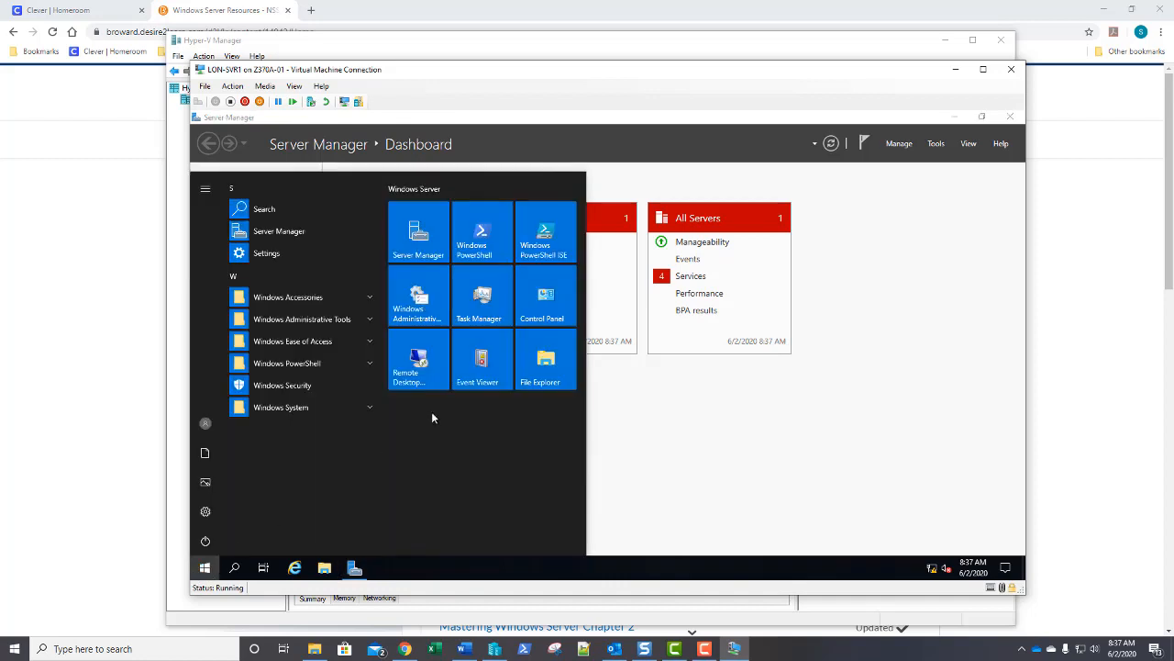
pyautogui.click(479, 237)
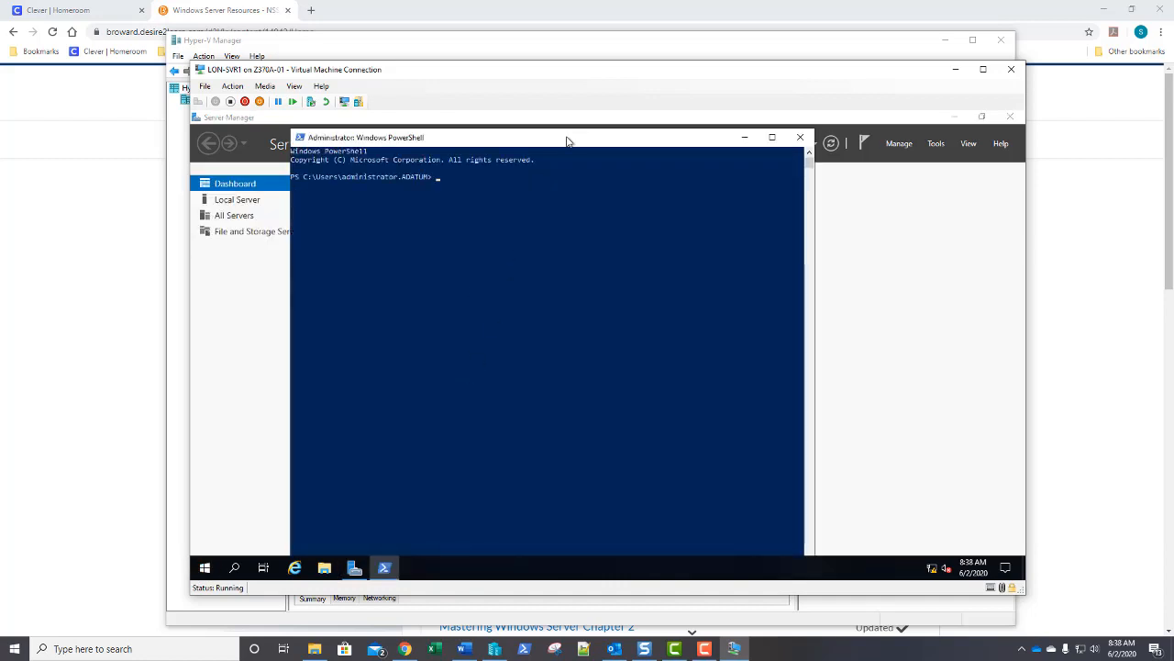
pyautogui.moveTo(569, 141); pyautogui.dragTo(578, 123)
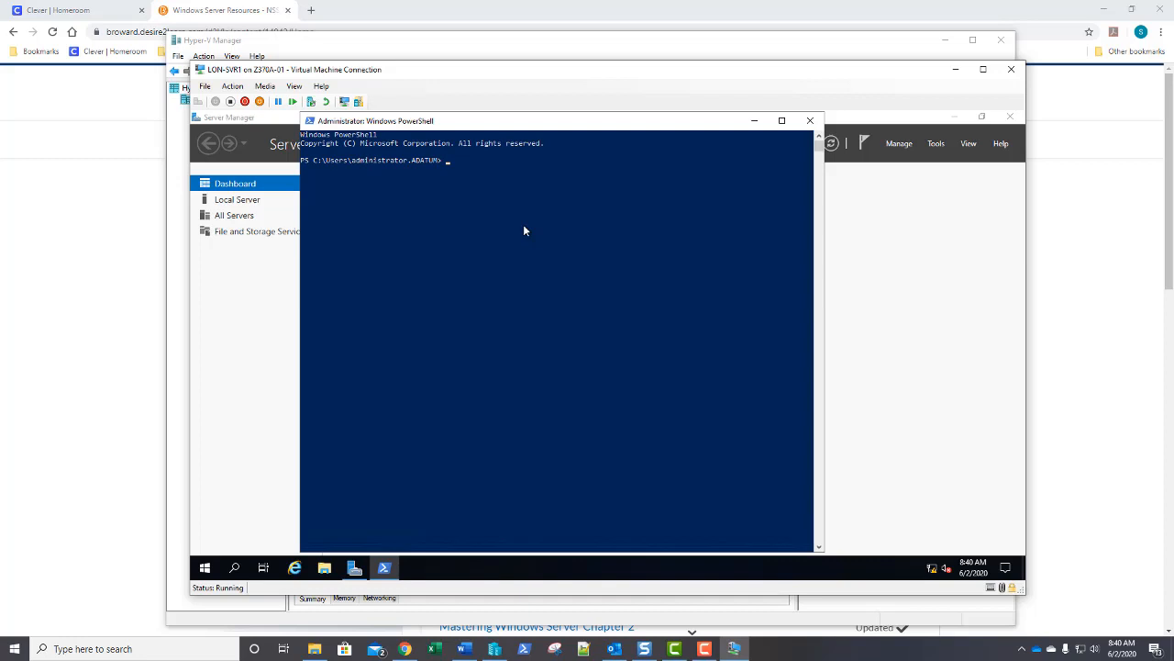
# Run DISM /online /enable-feature /featurename:Microsoft-Hyper-V and confirm the restart with Y.
pyautogui.write('DISM /online /enable-feature /featurename')
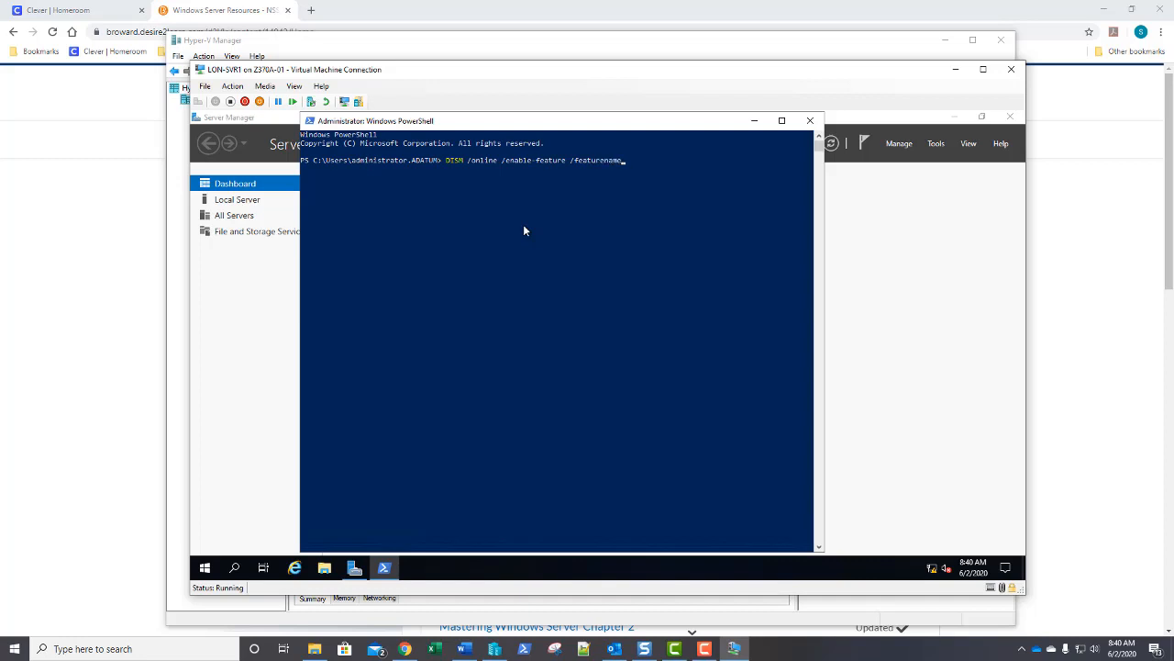
pyautogui.write(':Microsoft-Hyper-V')
pyautogui.press('Return')
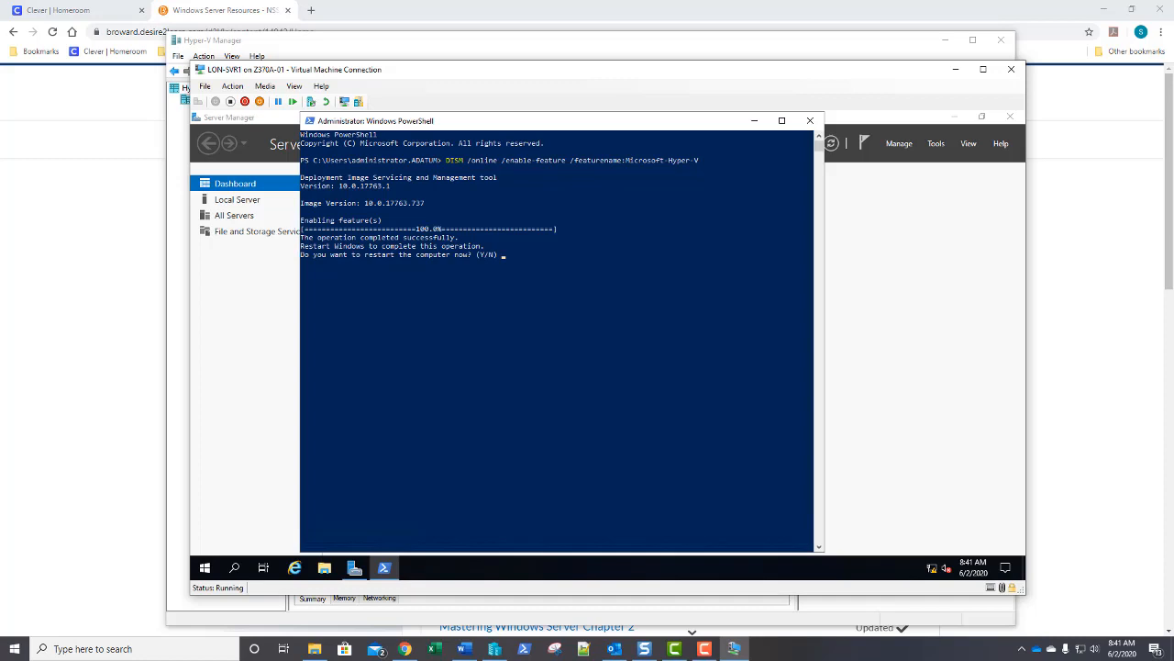
pyautogui.press('y')
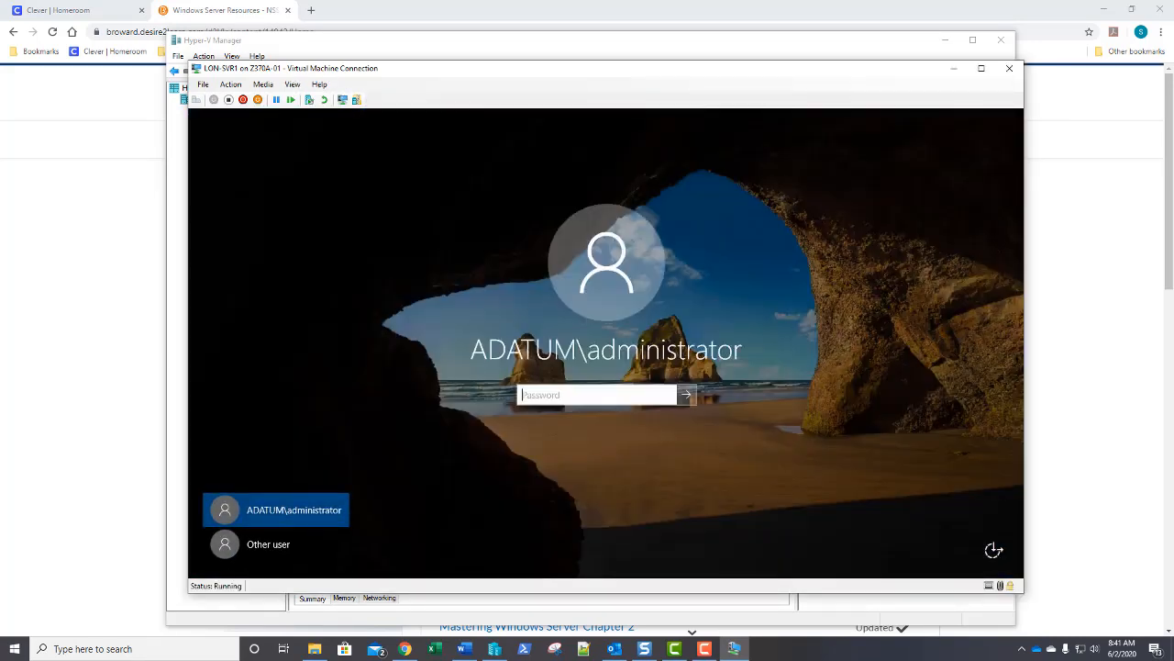
# Sign back in to LON-SVR1 with the administrator password after the restart.
pyautogui.write('Pa55w.rd')
pyautogui.press('Return')
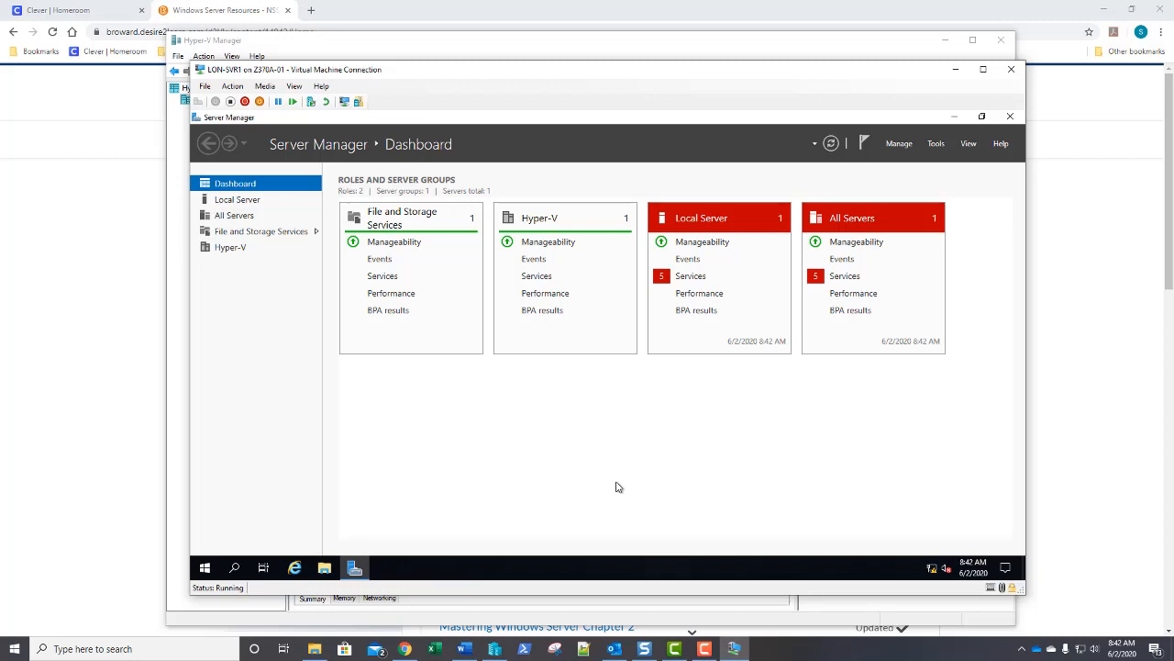
# Start the Add Roles and Features wizard and advance with role-based installation to Features.
pyautogui.click(900, 144)
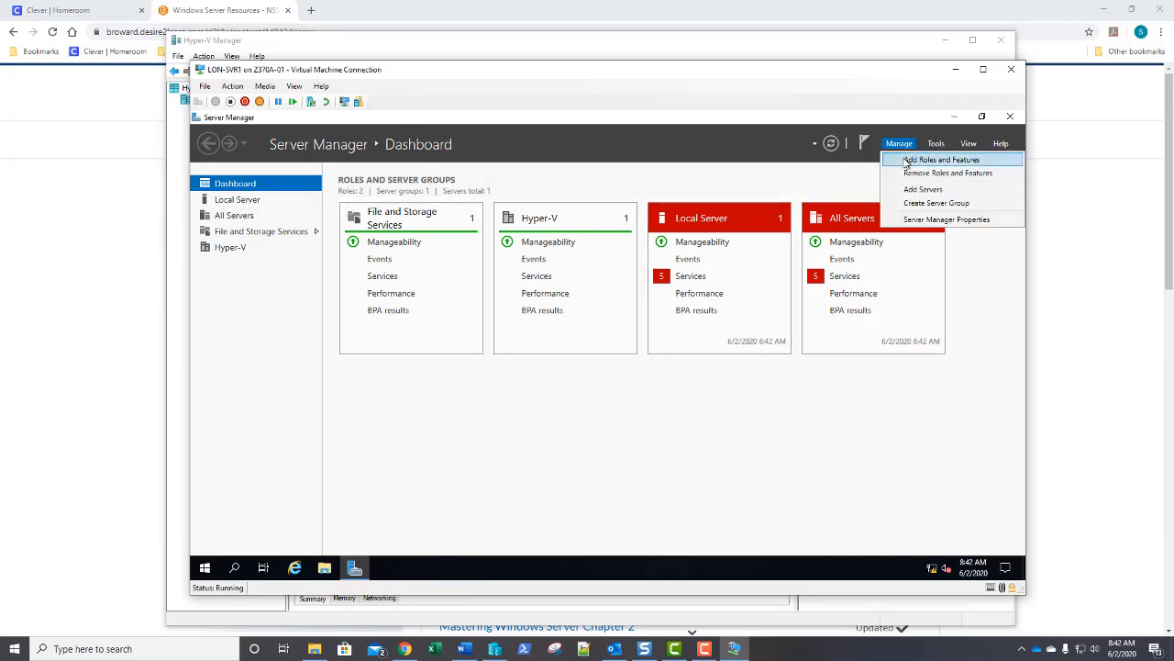
pyautogui.click(905, 160)
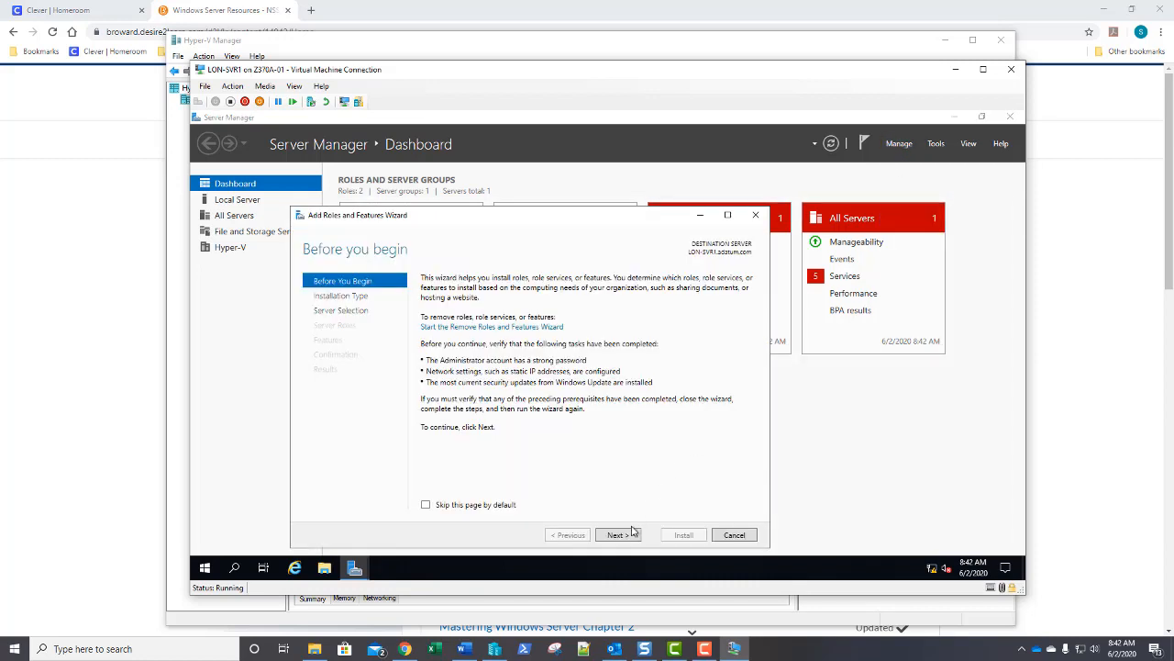
pyautogui.click(620, 540)
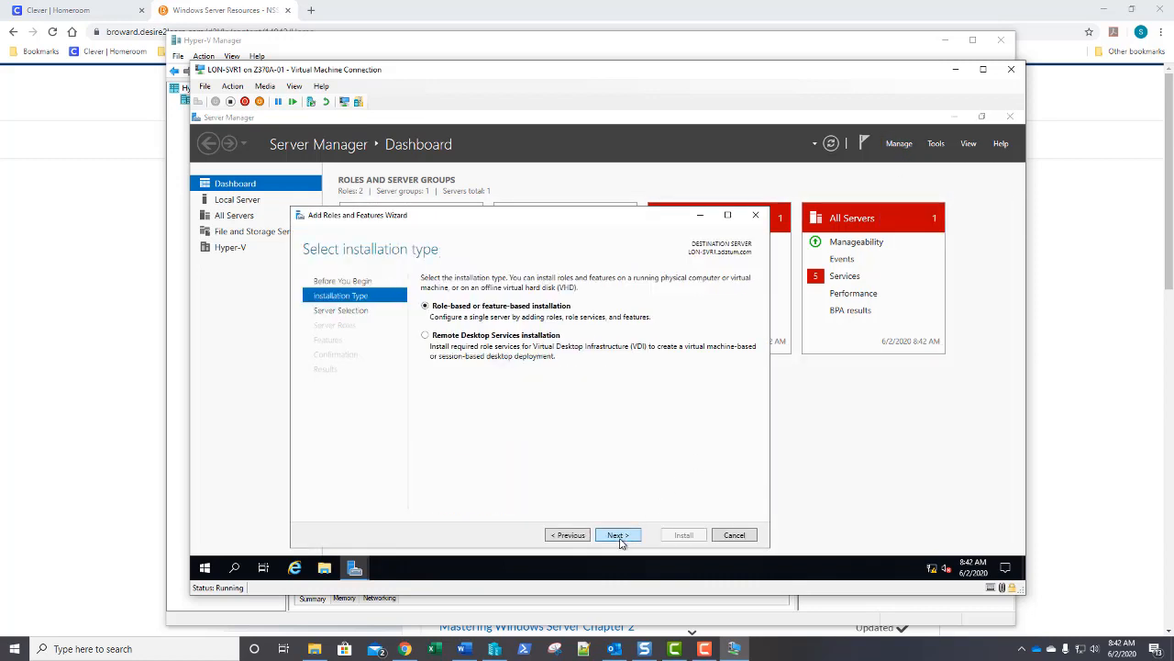
pyautogui.click(621, 540)
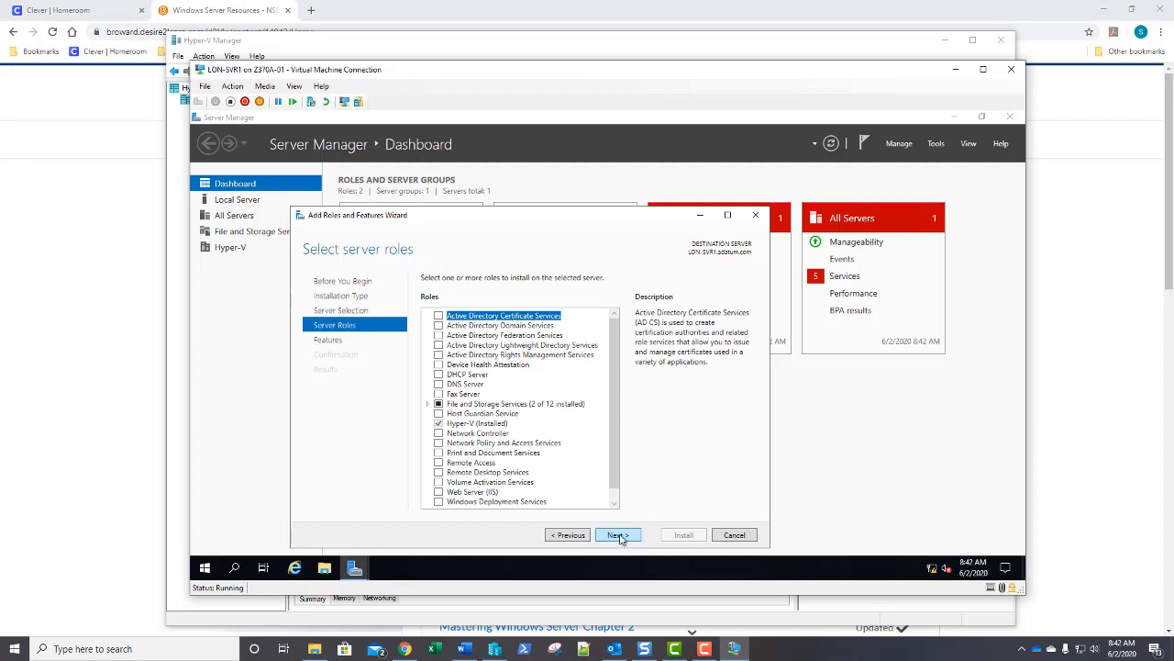
pyautogui.click(618, 535)
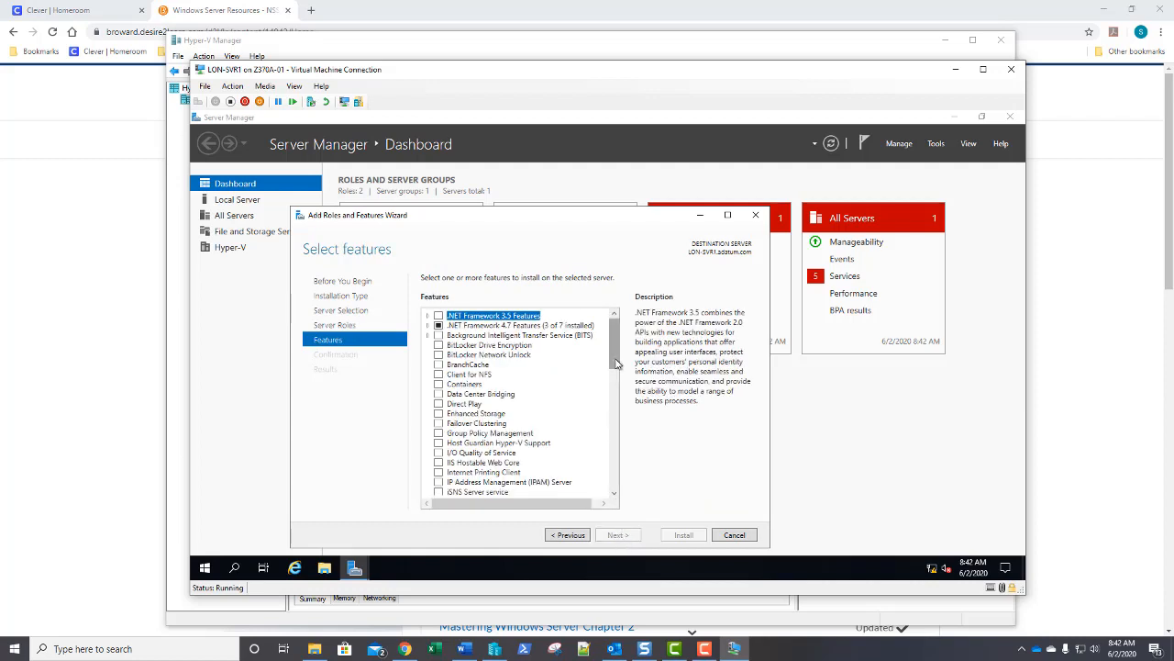
# Check Hyper-V Management Tools under Remote Server Administration Tools > Role Administration Tools and continue.
pyautogui.moveTo(616, 363); pyautogui.dragTo(619, 430)
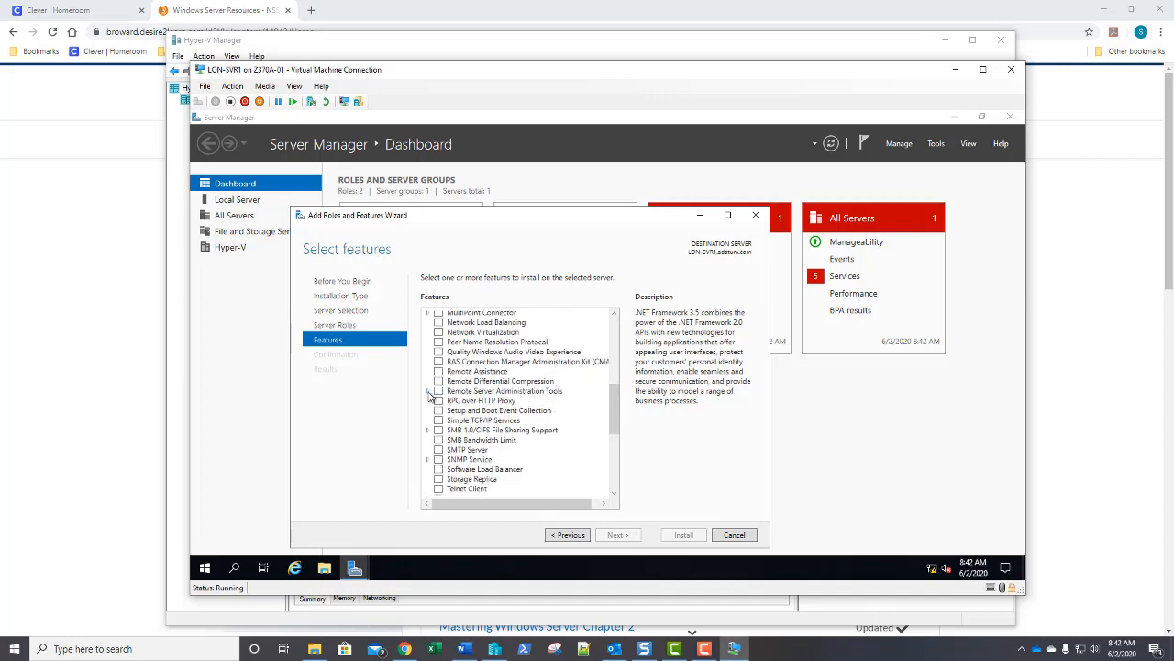
pyautogui.click(428, 392)
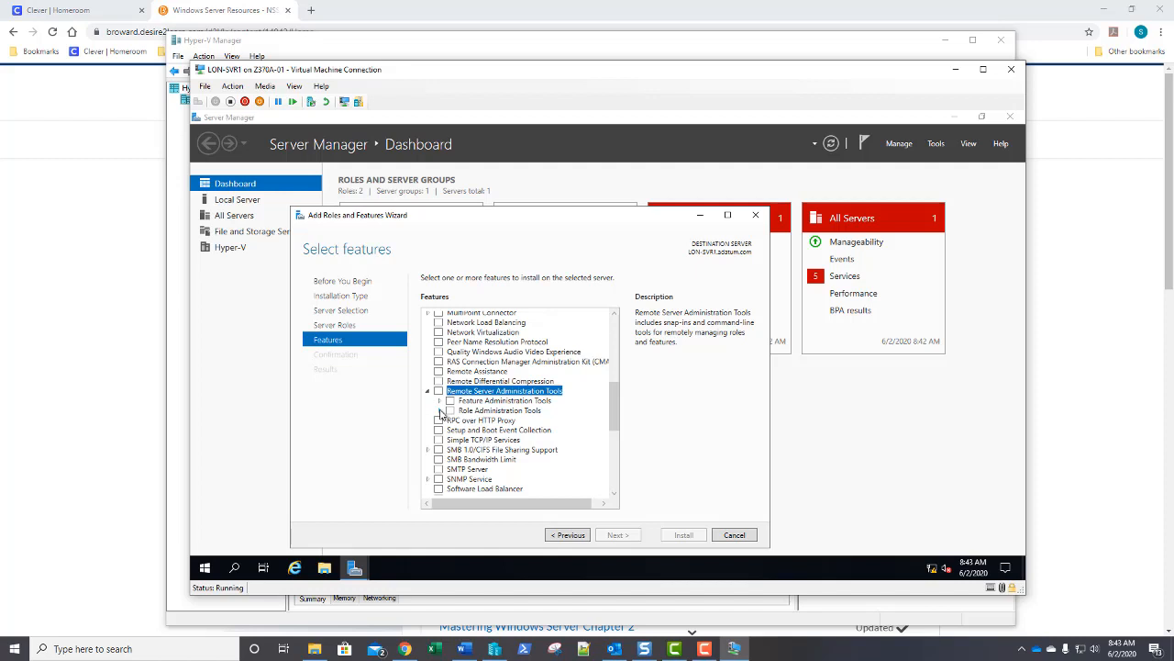
pyautogui.click(441, 412)
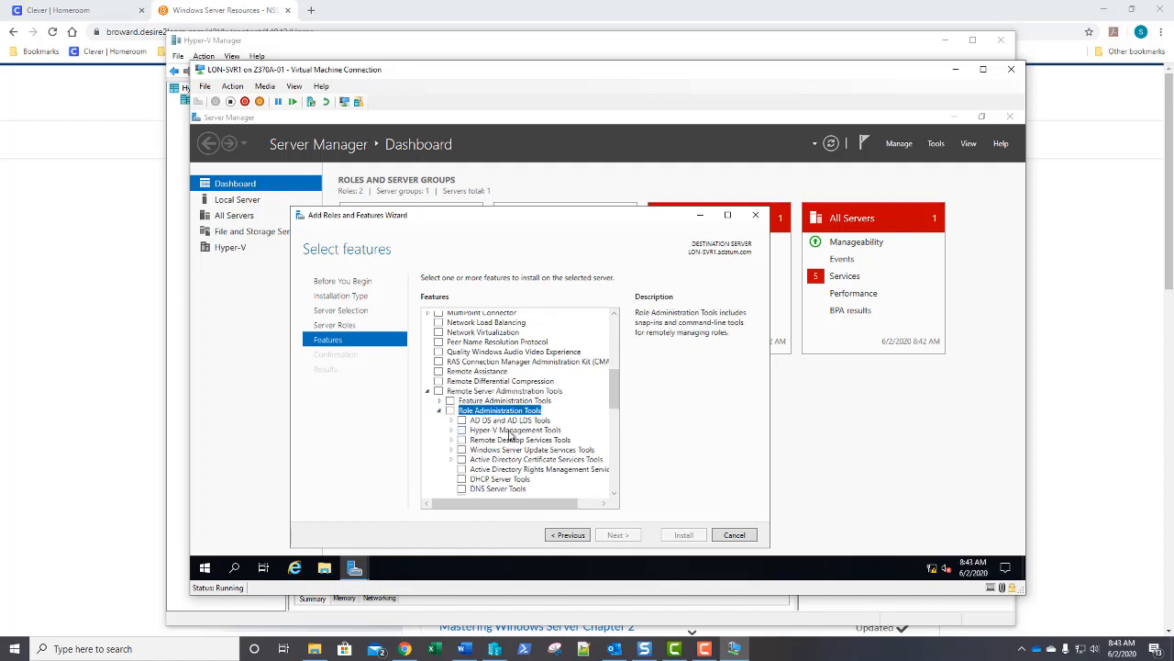
pyautogui.click(463, 431)
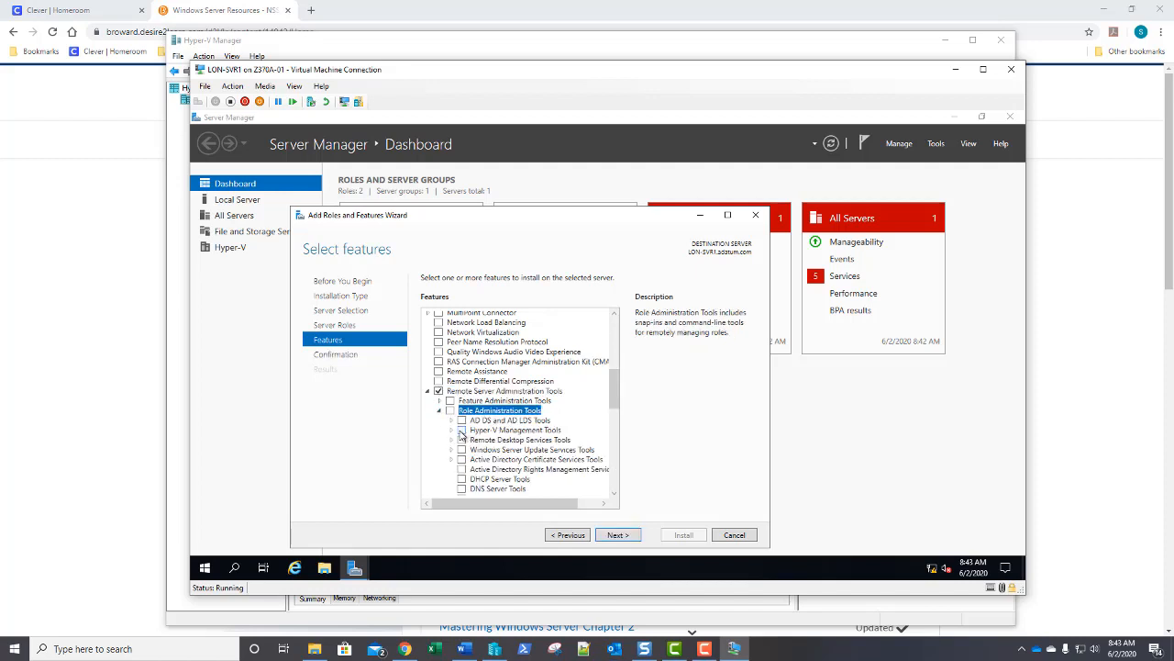
pyautogui.click(462, 430)
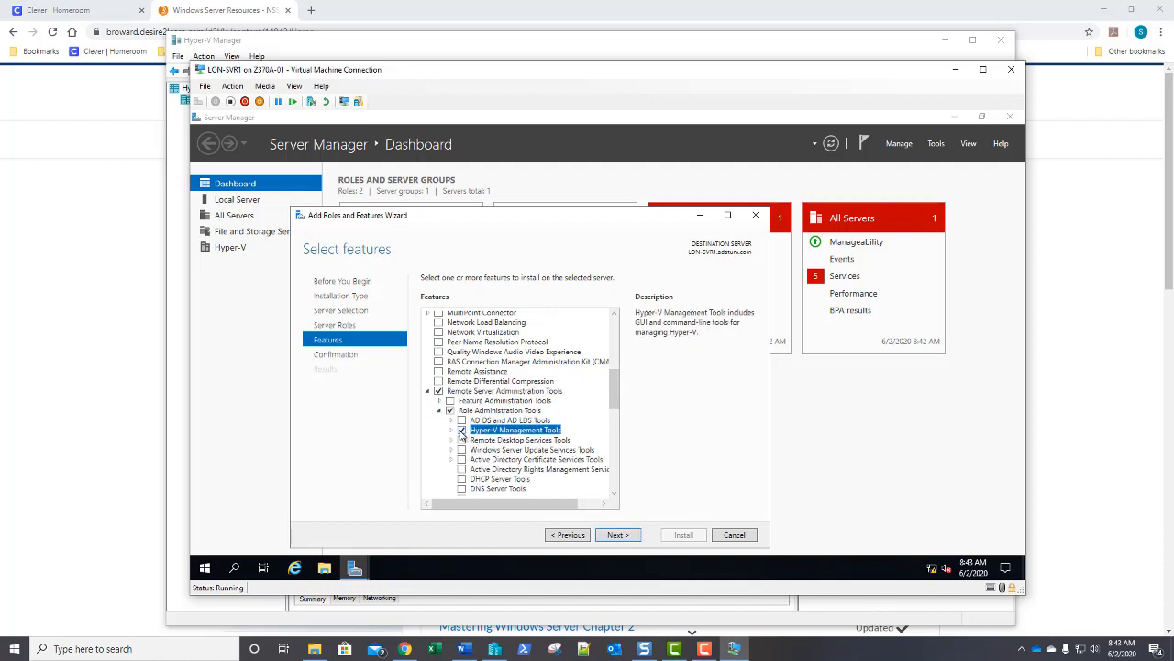
pyautogui.click(617, 537)
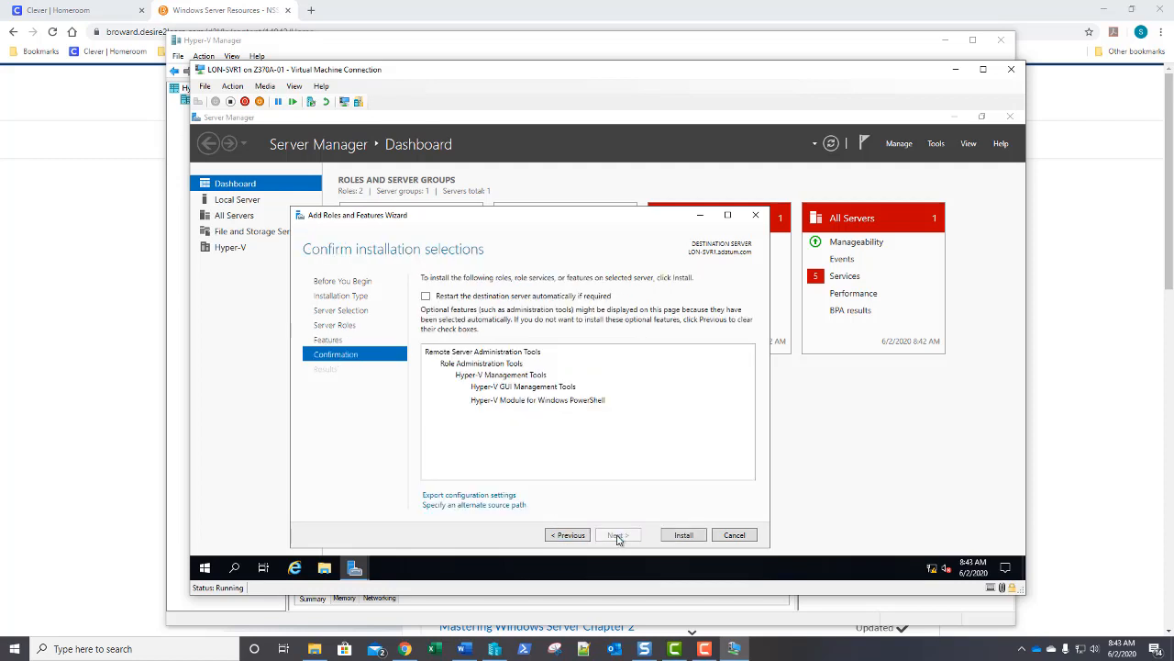
# Install the selected Hyper-V Management Tools from the confirmation page.
pyautogui.click(684, 536)
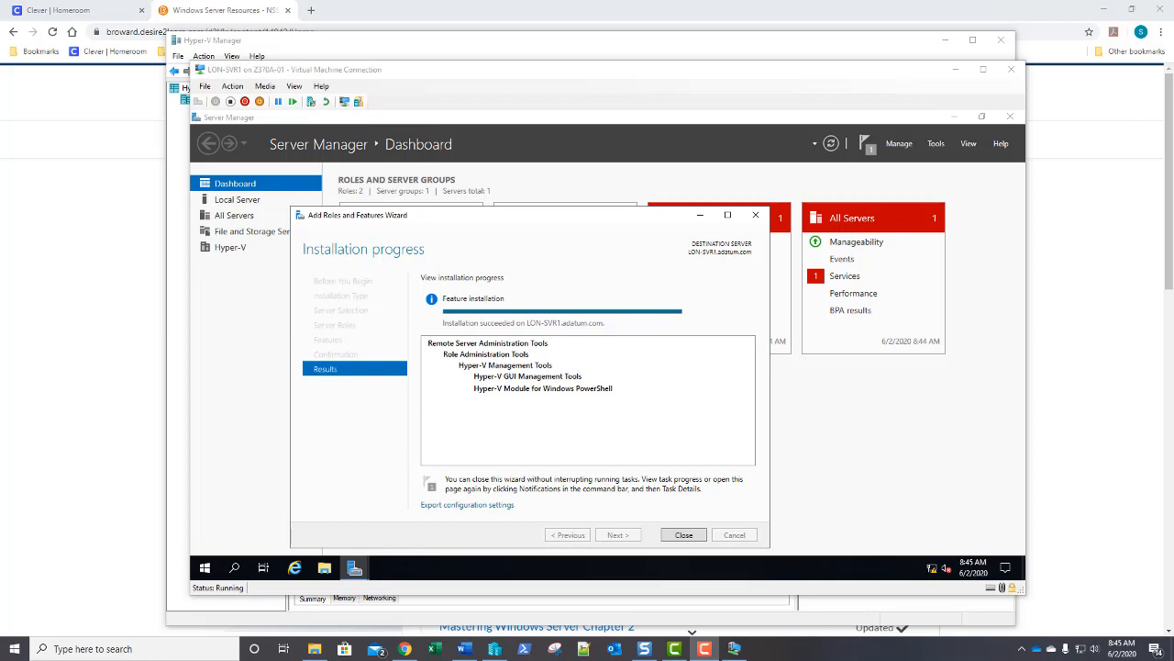
# Connect to the LON-DC1 virtual machine and sign in with the administrator password.
pyautogui.click(507, 44)
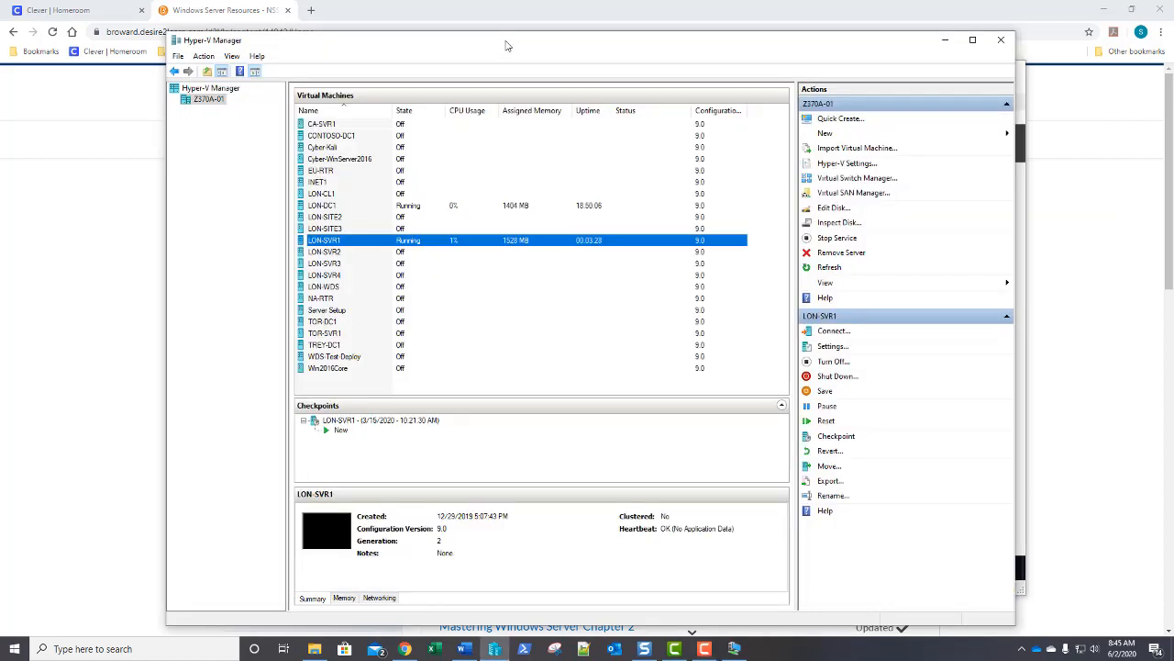
pyautogui.doubleClick(418, 208)
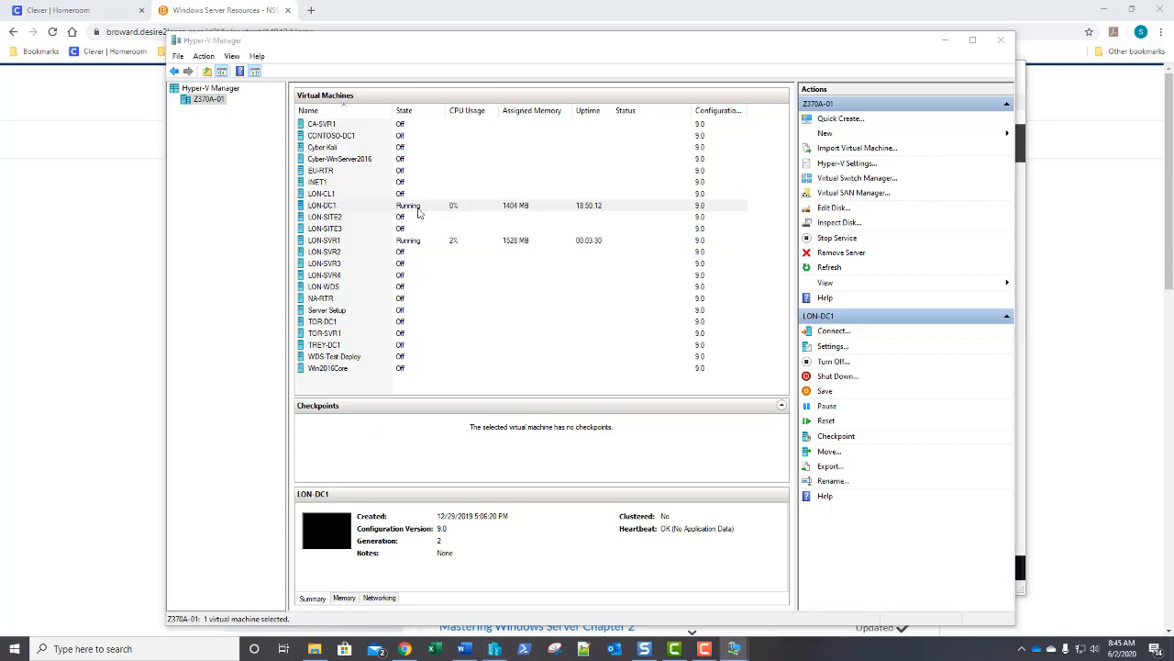
pyautogui.moveTo(0, 103); pyautogui.dragTo(482, 81)
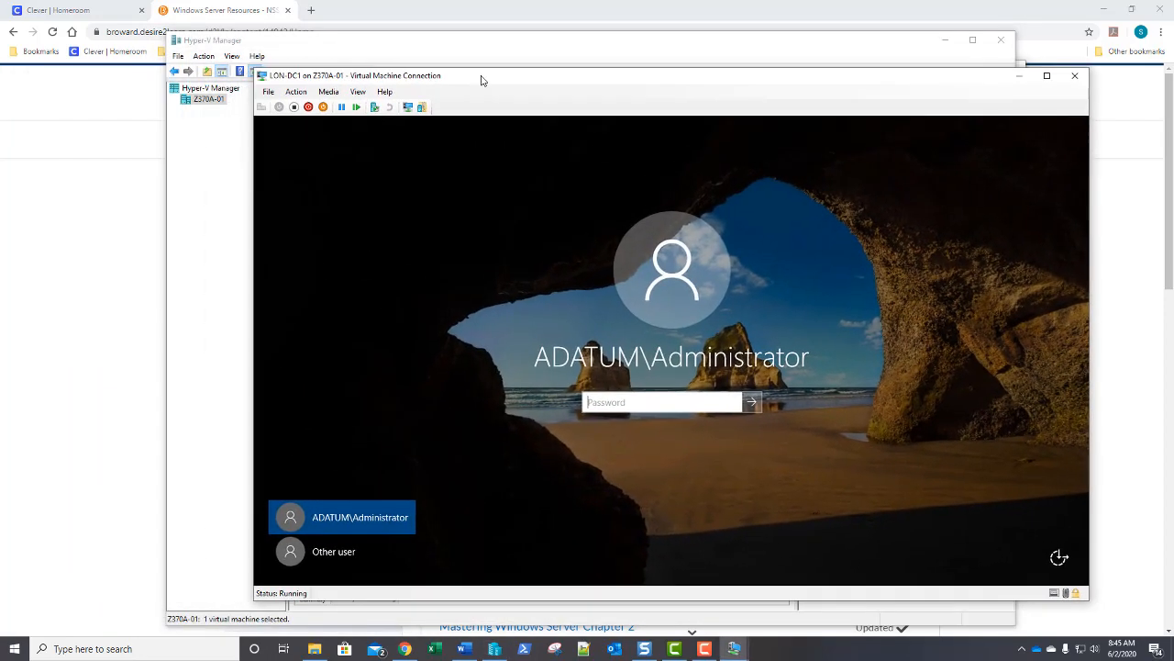
pyautogui.write('Pa$$w0rd')
pyautogui.press('Return')
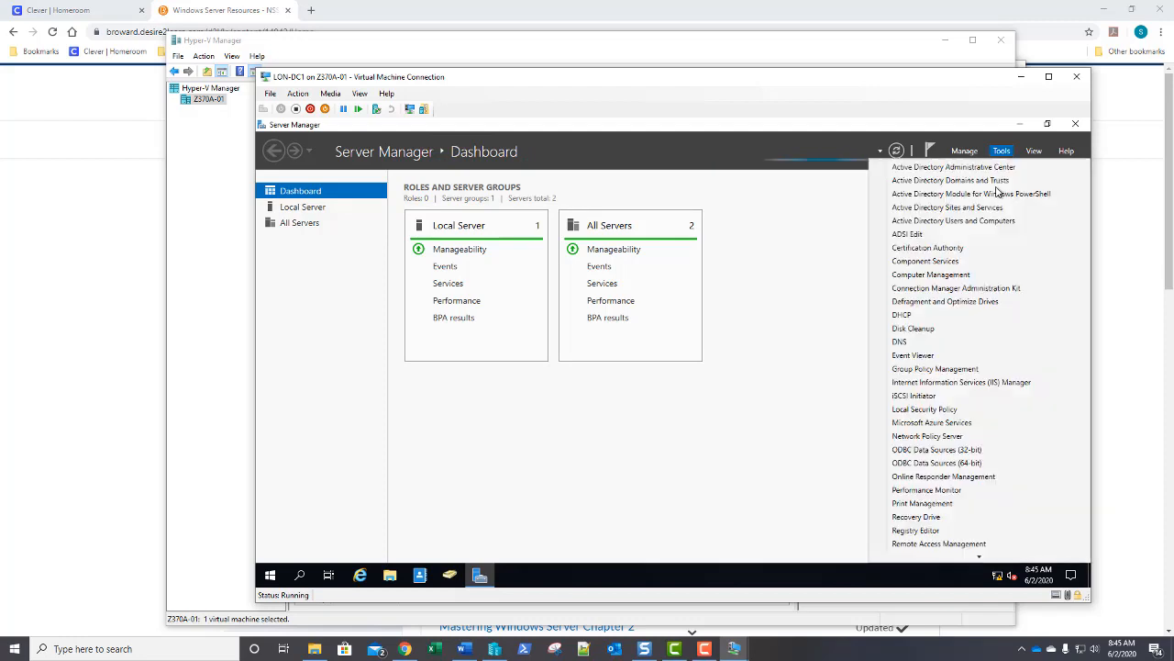
# Open Active Directory Users and Computers and choose New > User on the Users container.
pyautogui.click(1002, 154)
pyautogui.click(982, 223)
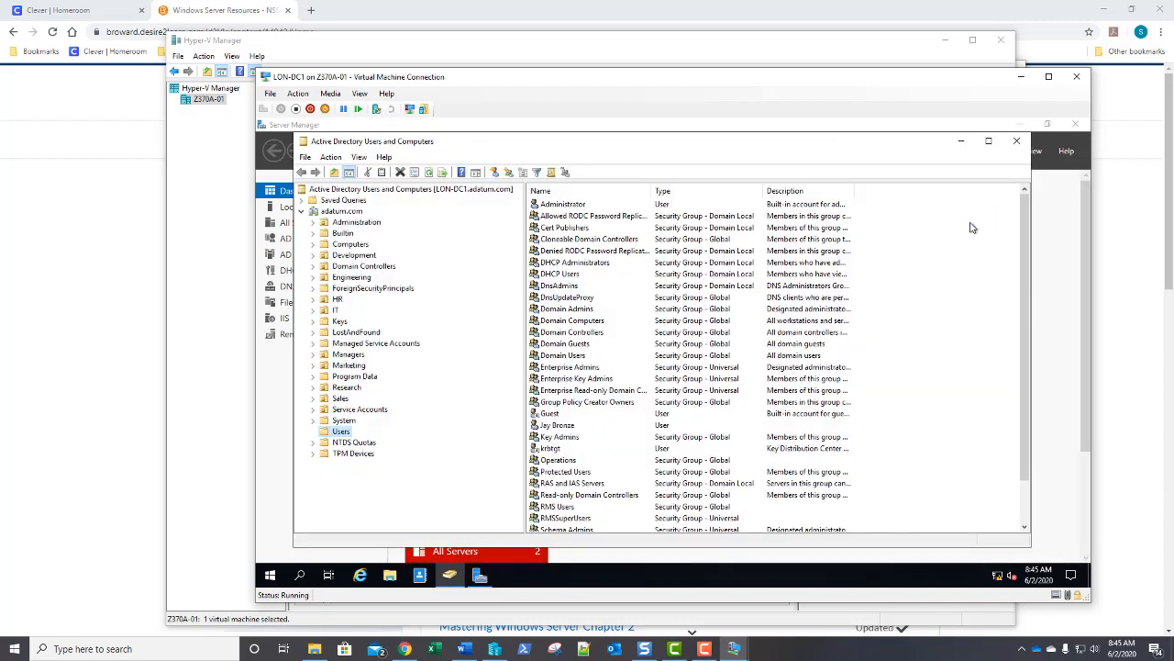
pyautogui.rightClick(341, 433)
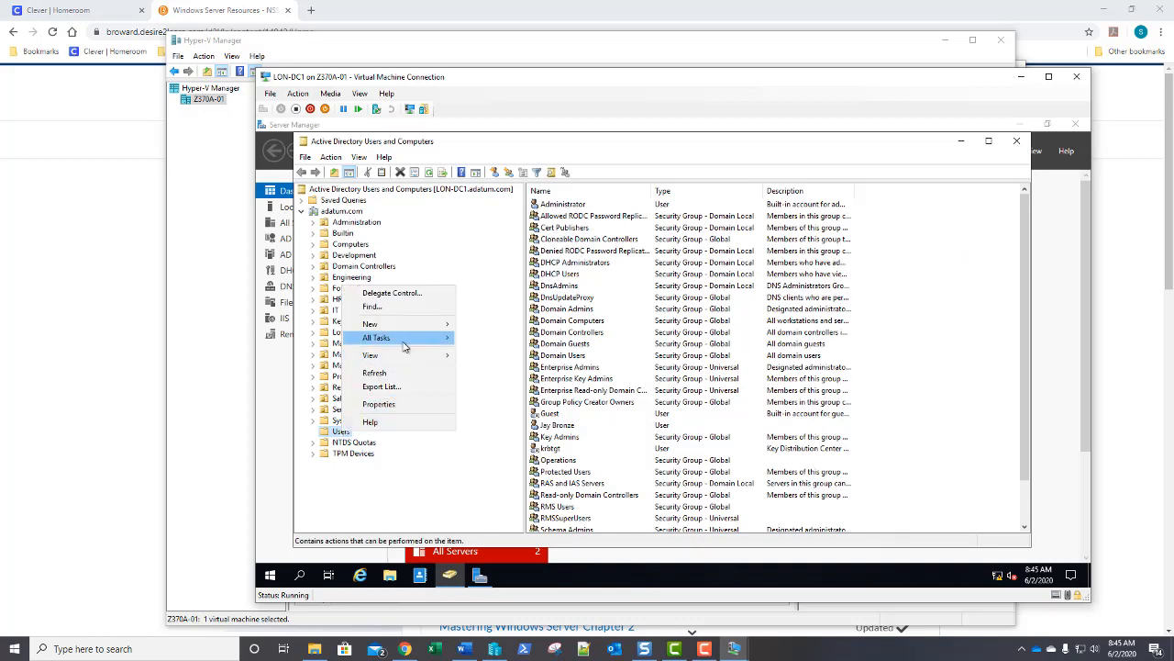
pyautogui.moveTo(408, 340)
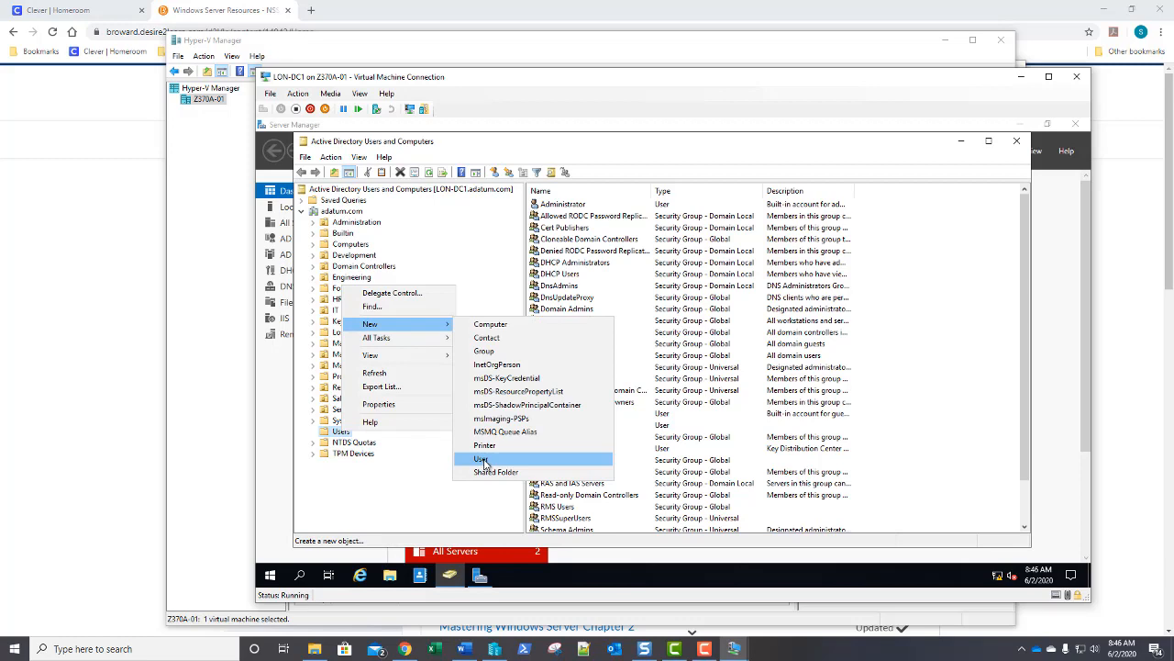
pyautogui.click(482, 459)
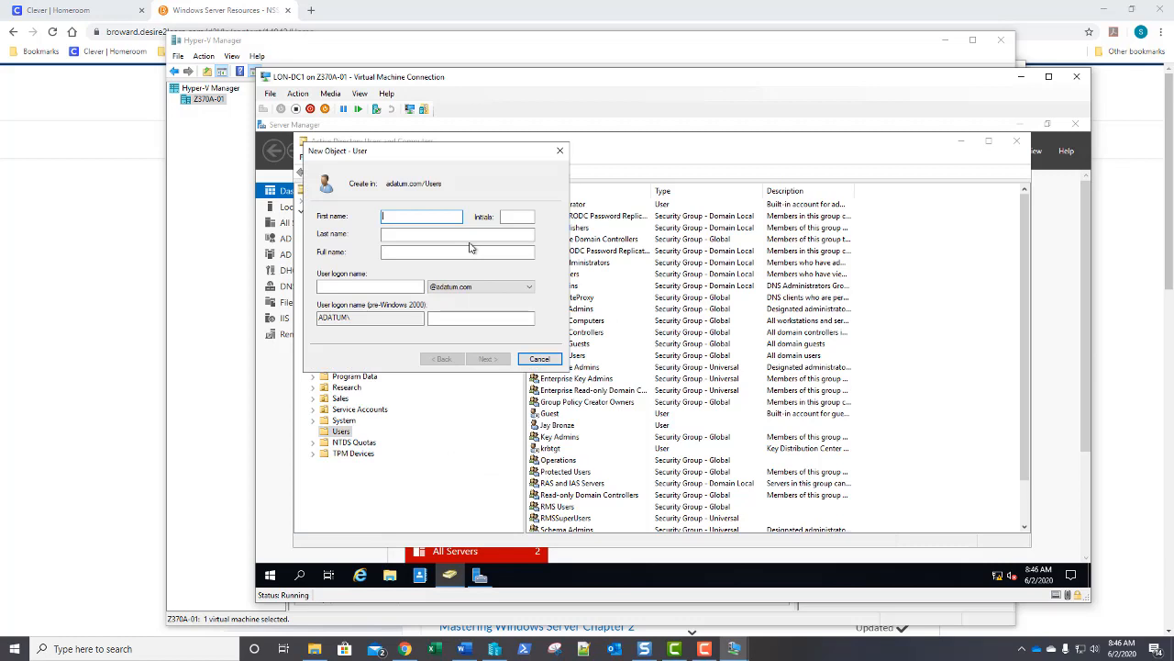
# Enter the new user's first name, last name and logon name.
pyautogui.press('Tab')
pyautogui.press('Tab')
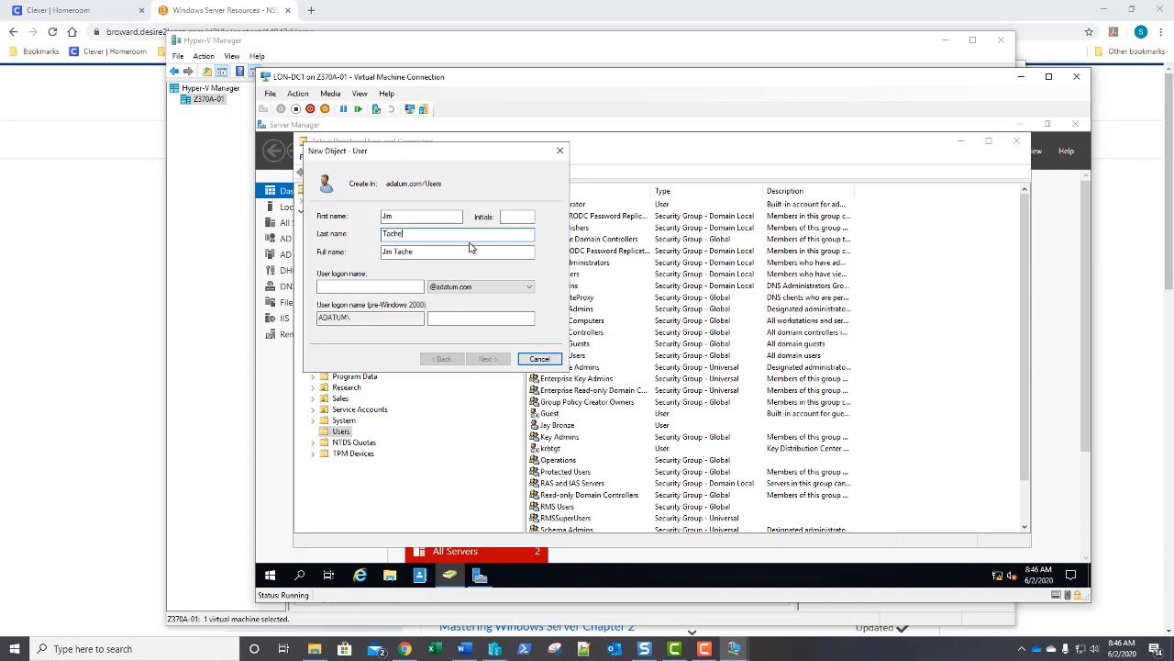
pyautogui.press('Tab')
pyautogui.press('Tab')
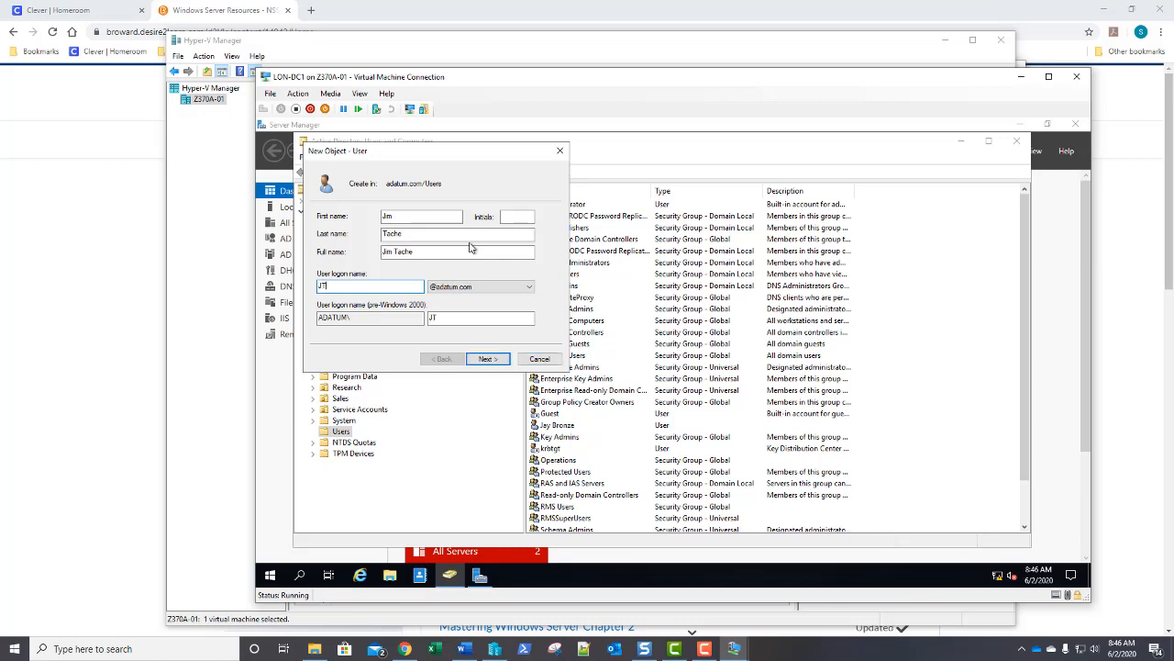
pyautogui.click(490, 359)
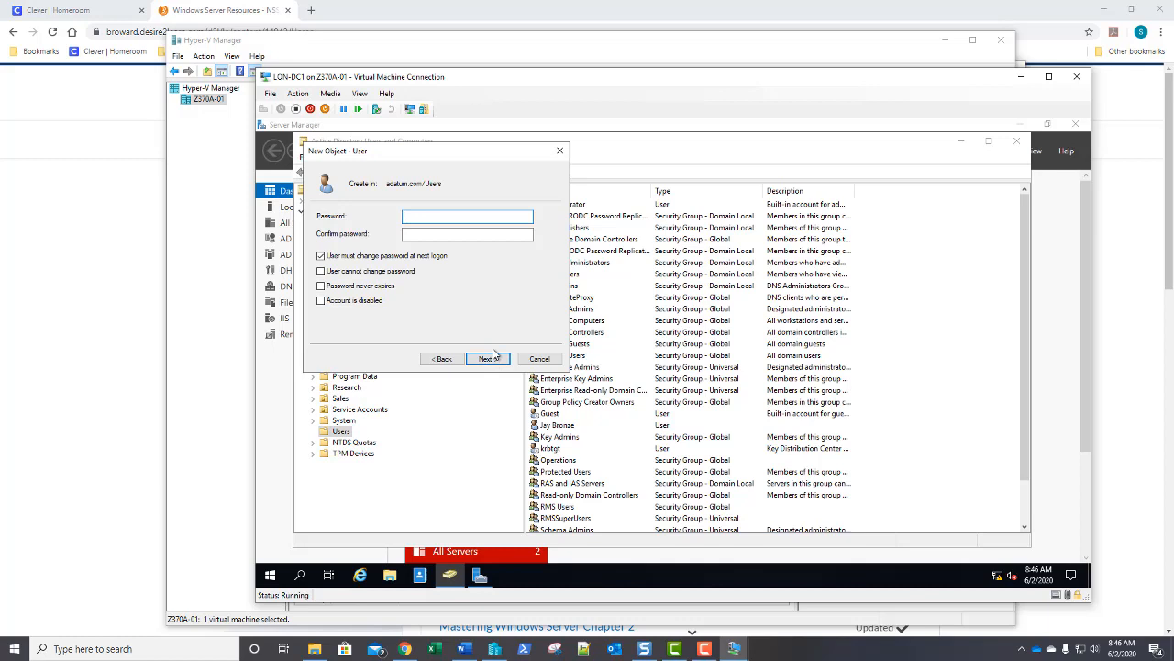
# Set and confirm the user's password, make it never expire, and finish the wizard.
pyautogui.write('•••••••')
pyautogui.press('Tab')
pyautogui.write('••••')
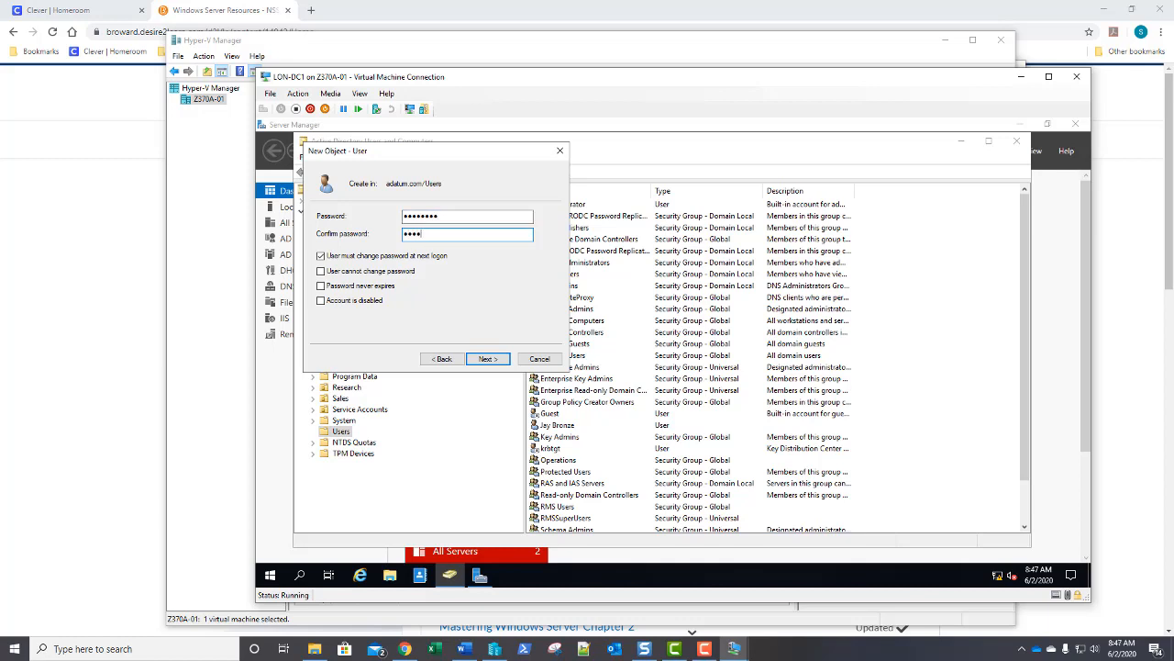
pyautogui.write('••••')
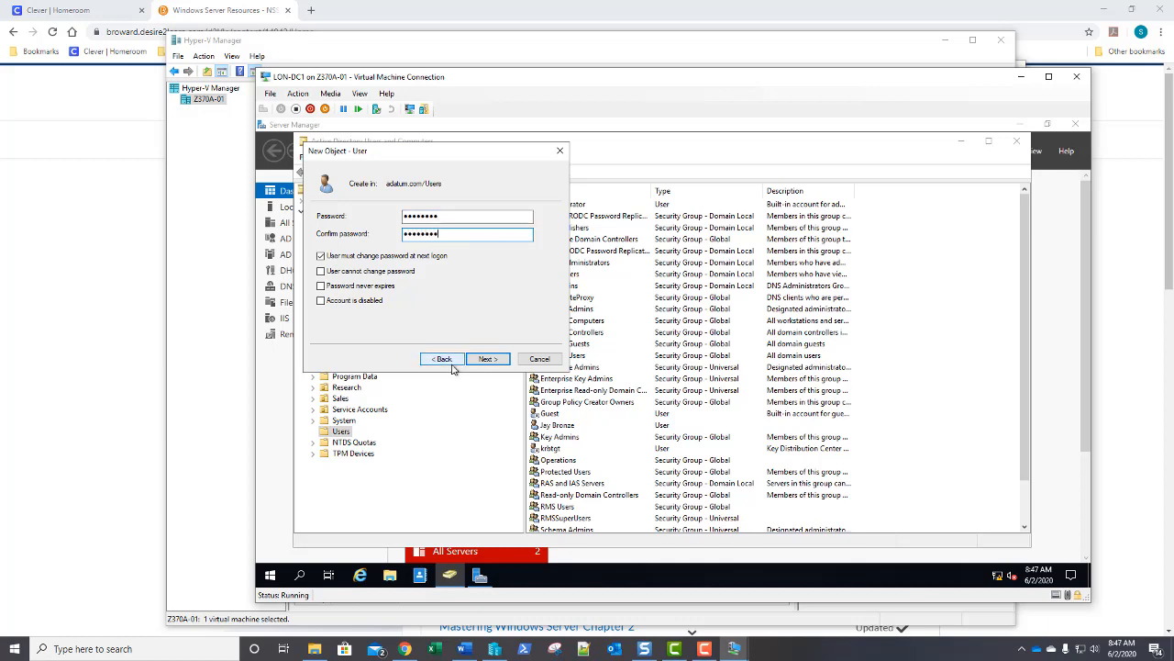
pyautogui.click(323, 286)
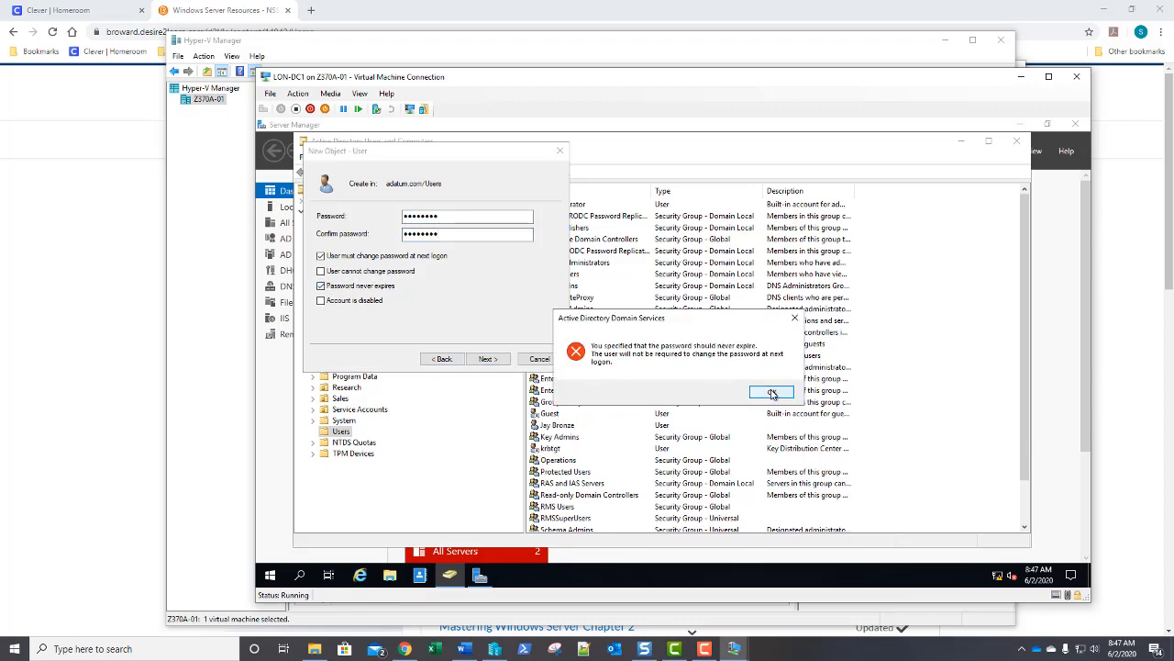
pyautogui.click(774, 391)
pyautogui.click(487, 360)
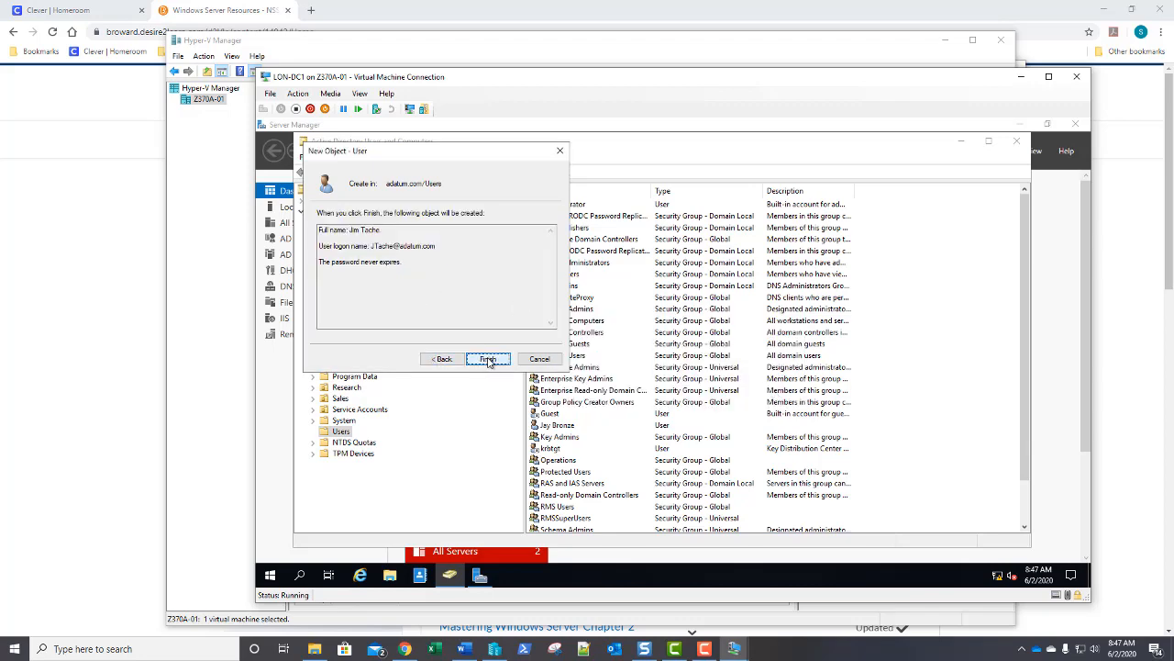
pyautogui.click(487, 360)
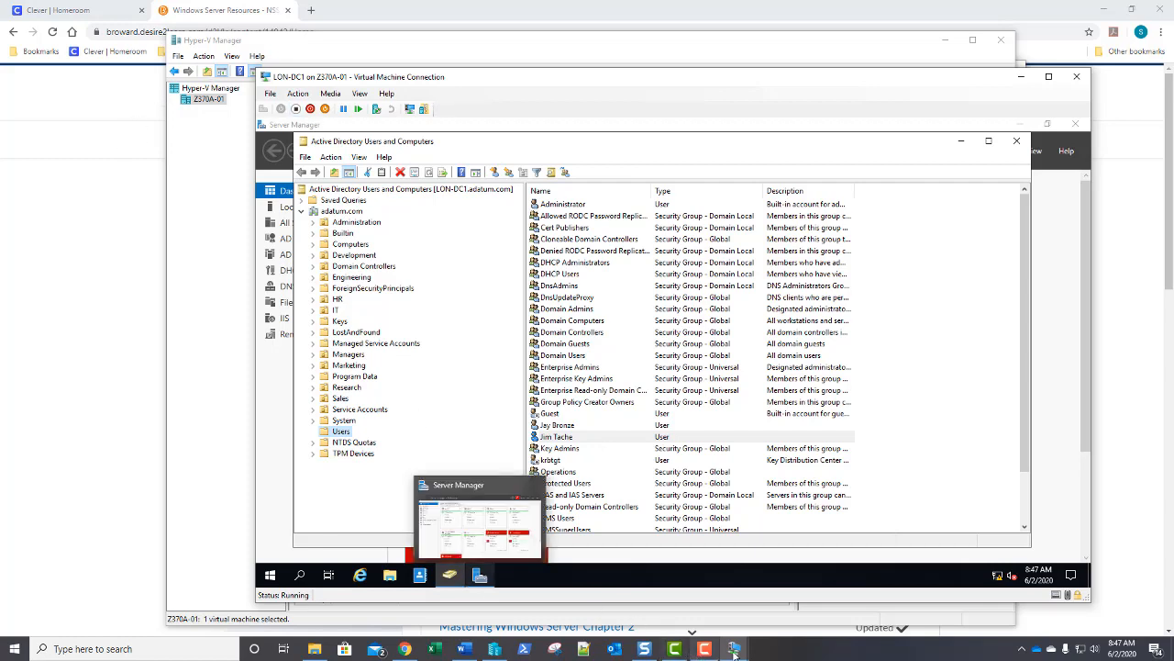
# Switch to the LON-SVR1 VM and close the completed feature installation wizard.
pyautogui.moveTo(742, 653)
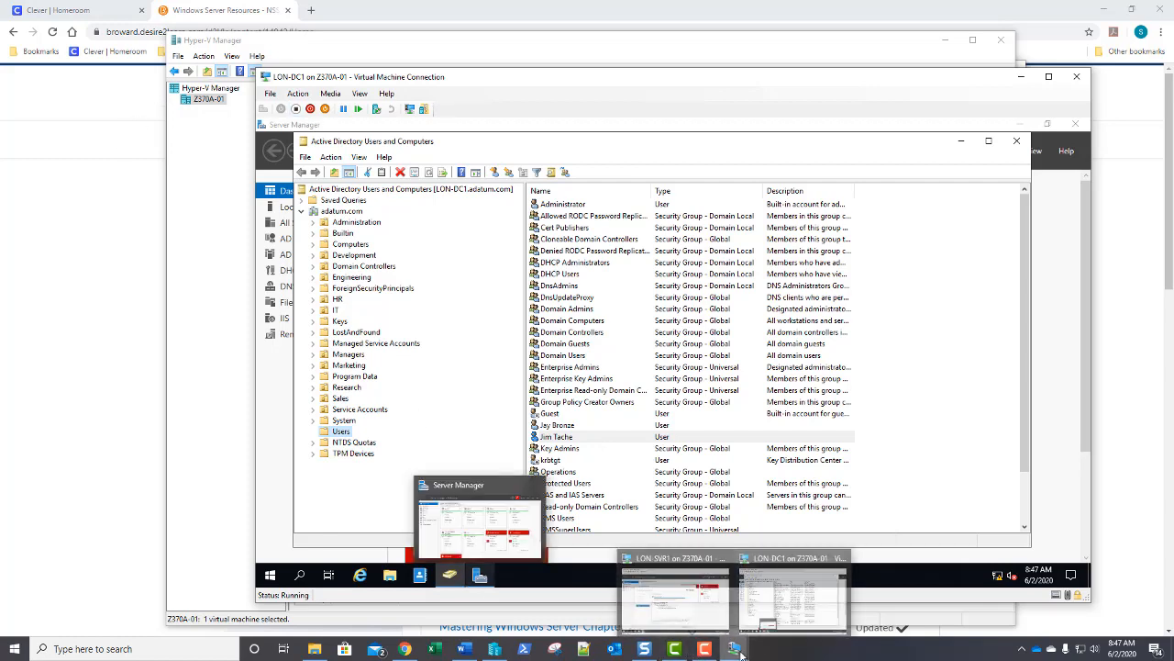
pyautogui.click(712, 604)
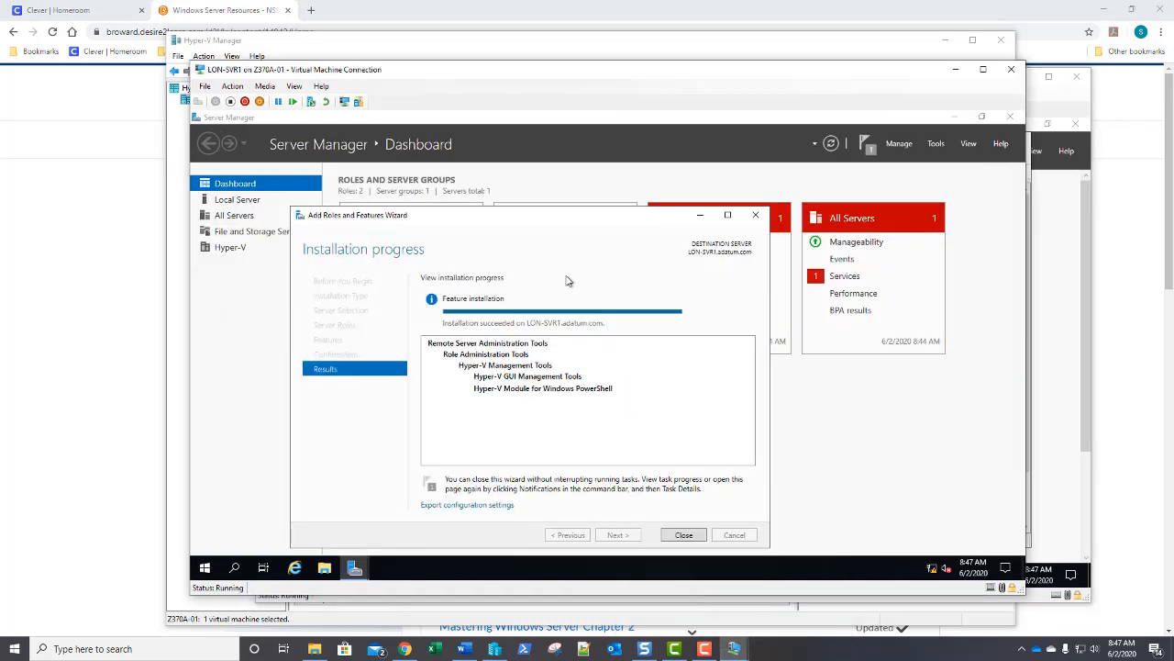
pyautogui.click(684, 535)
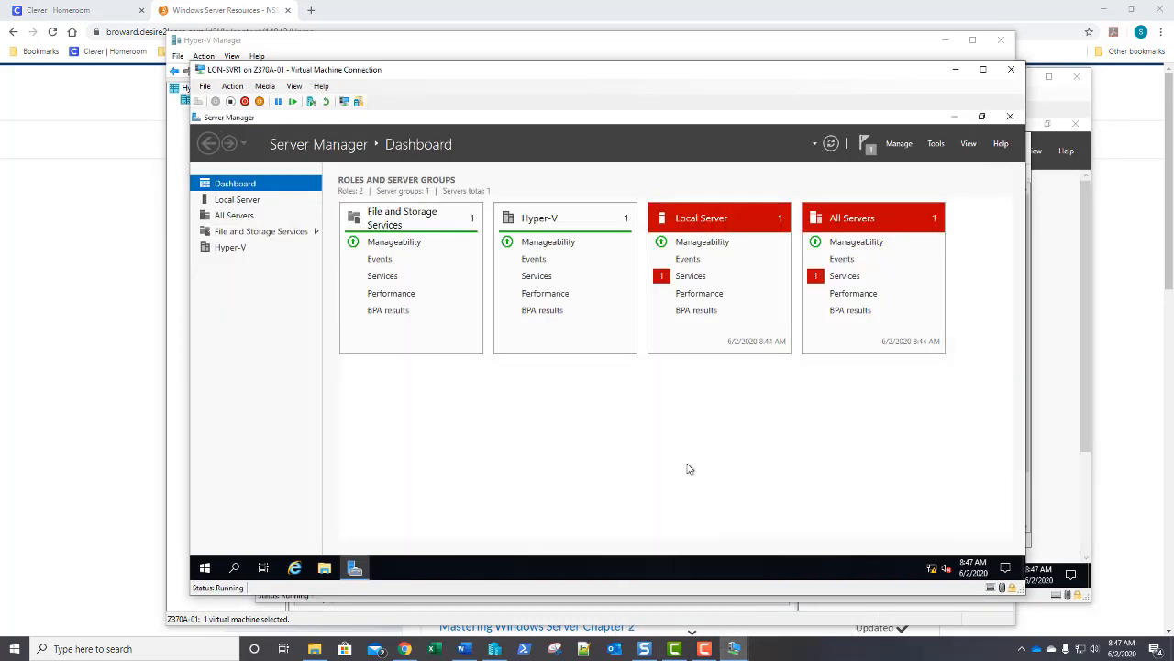
# Open Computer Management, list the local groups, and open Hyper-V Administrators properties.
pyautogui.click(933, 145)
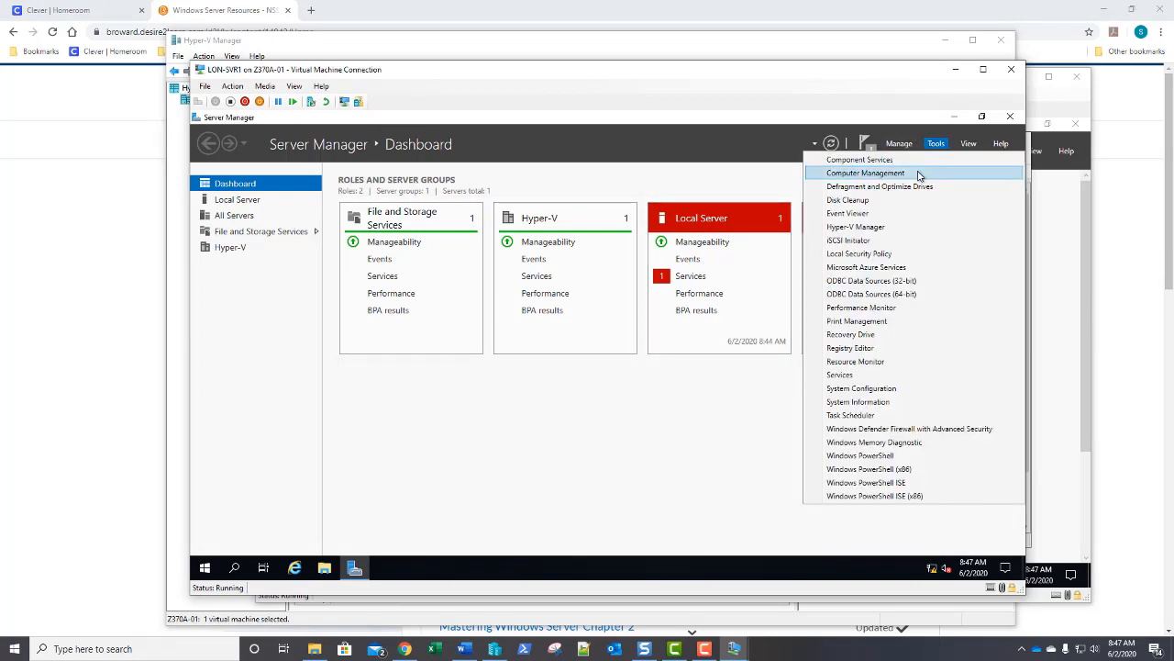
pyautogui.click(919, 175)
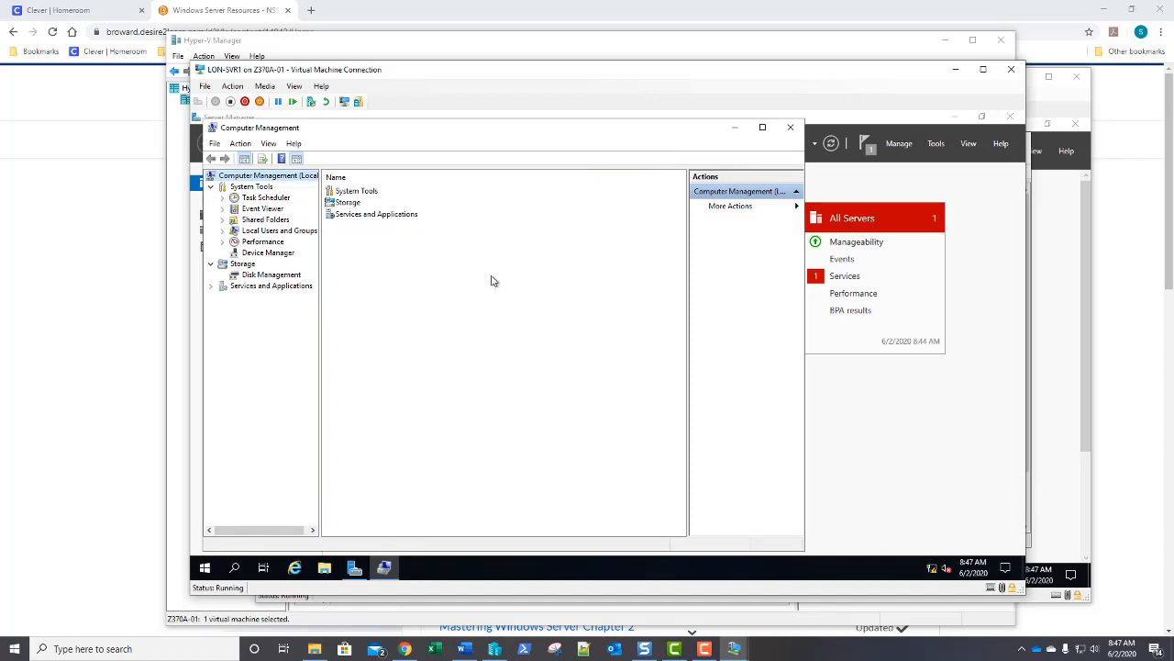
pyautogui.click(222, 230)
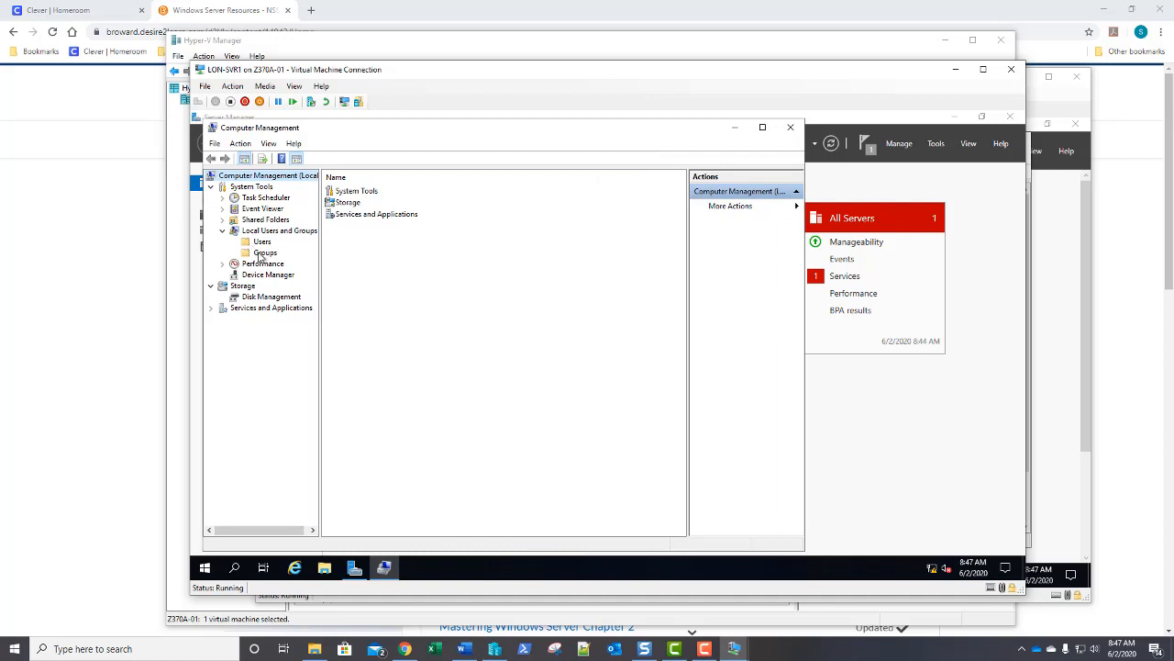
pyautogui.click(258, 252)
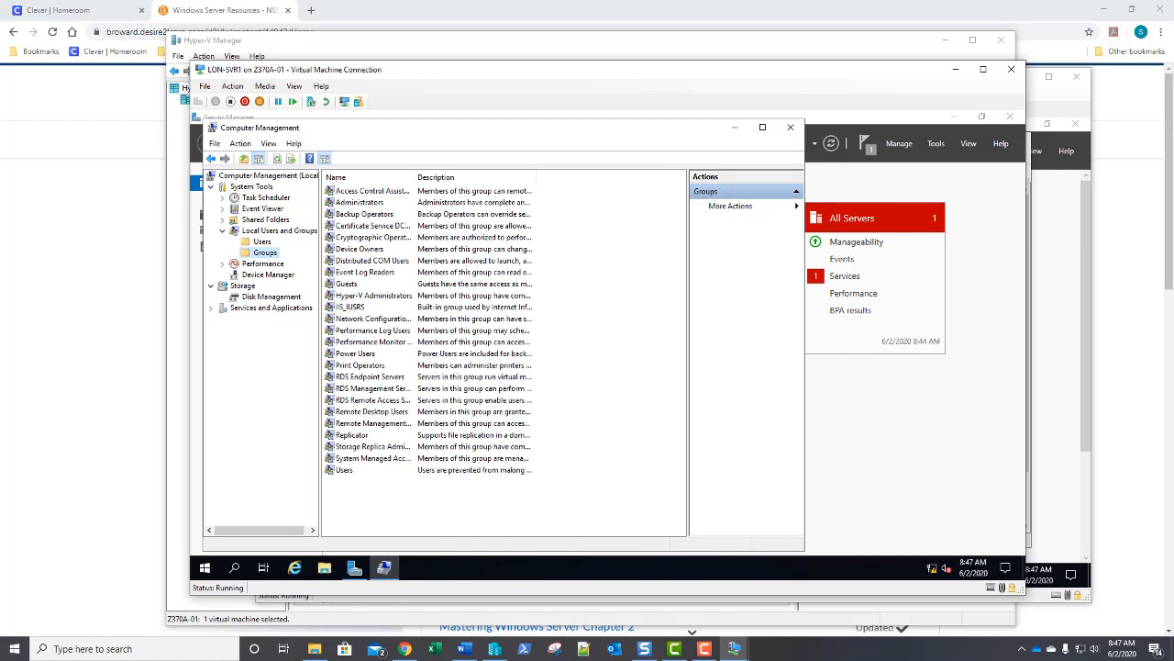
pyautogui.click(452, 297)
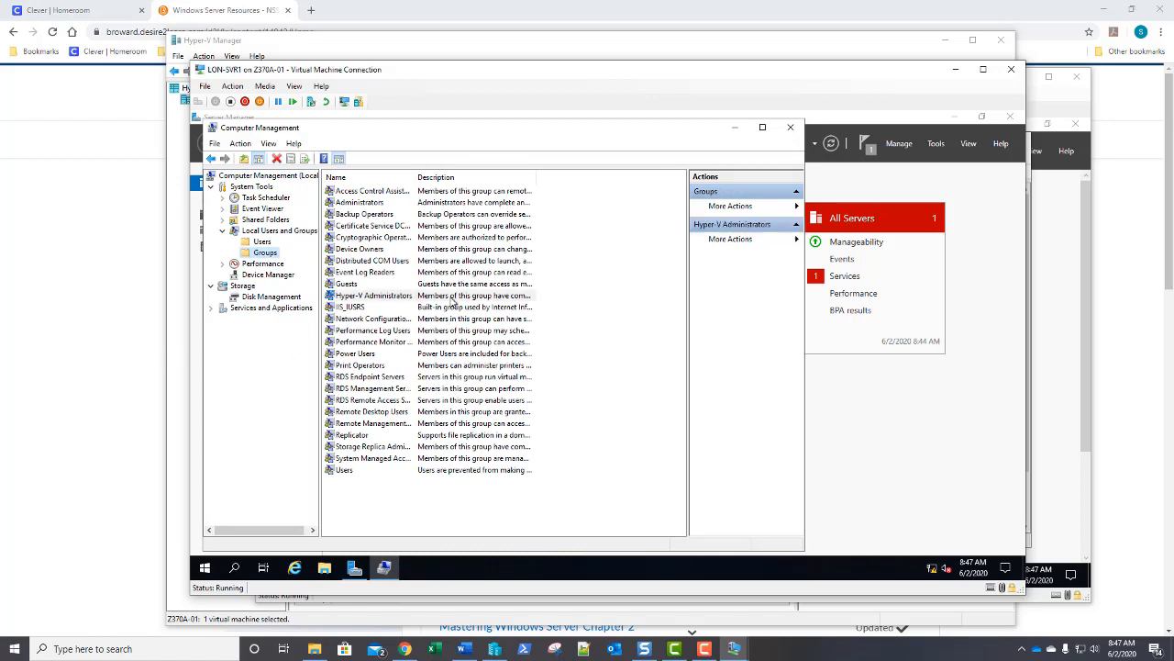
pyautogui.doubleClick(452, 303)
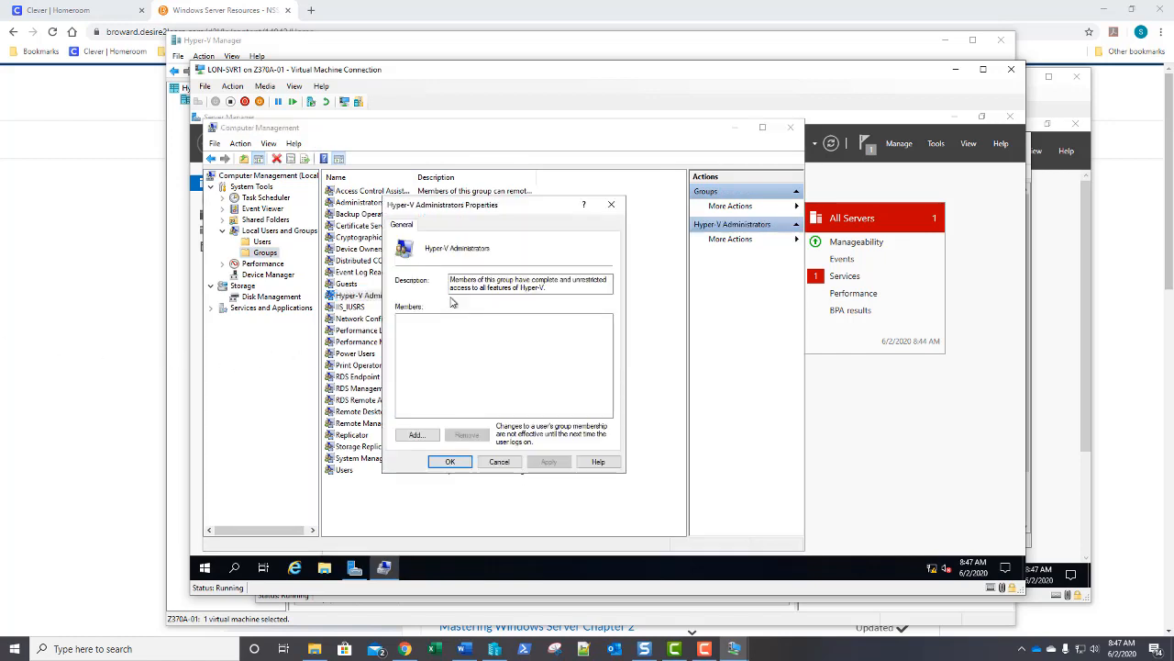
# Add the new domain user's account to Hyper-V Administrators and confirm with OK.
pyautogui.click(416, 435)
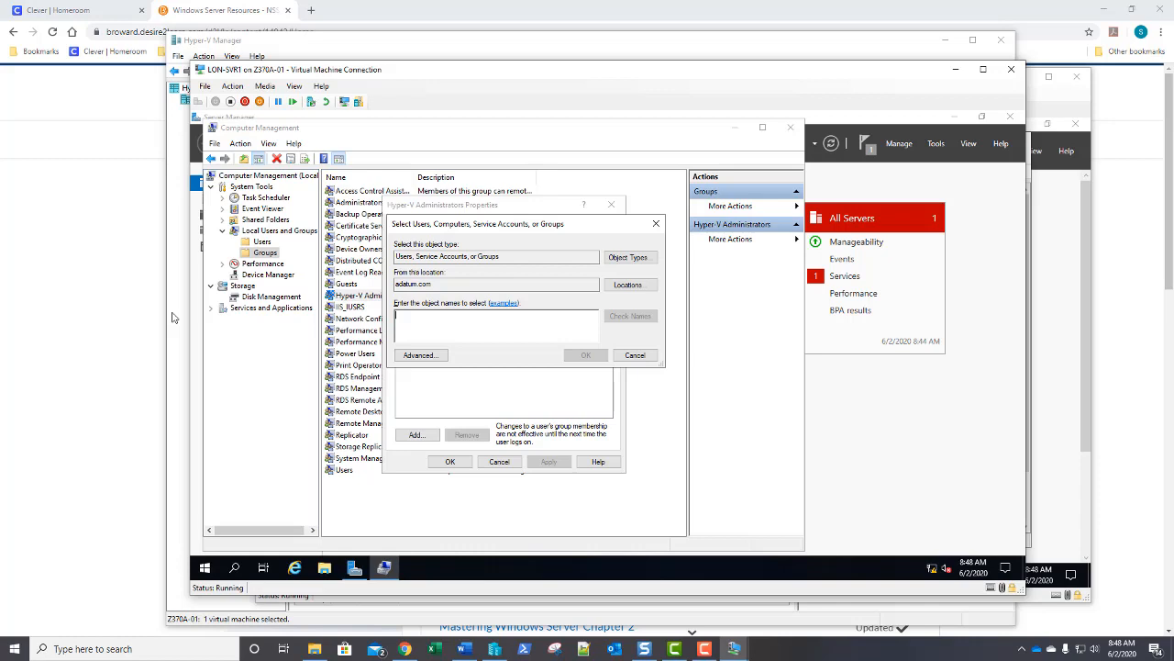
pyautogui.write('pa')
pyautogui.write('c')
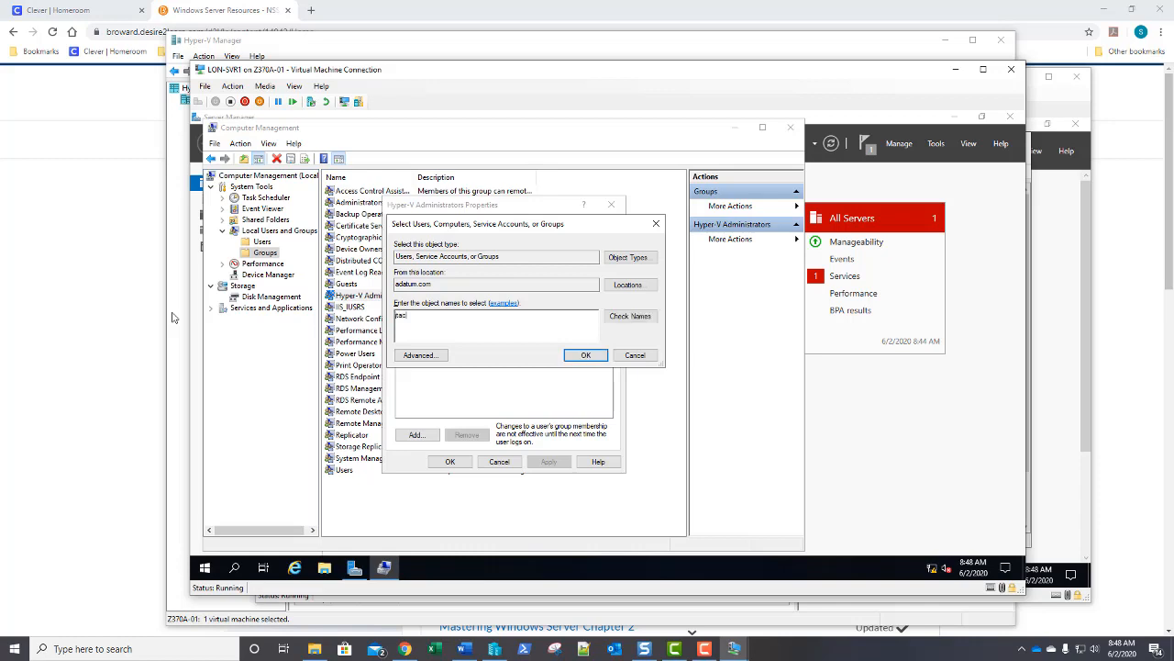
pyautogui.write('he')
pyautogui.press('Return')
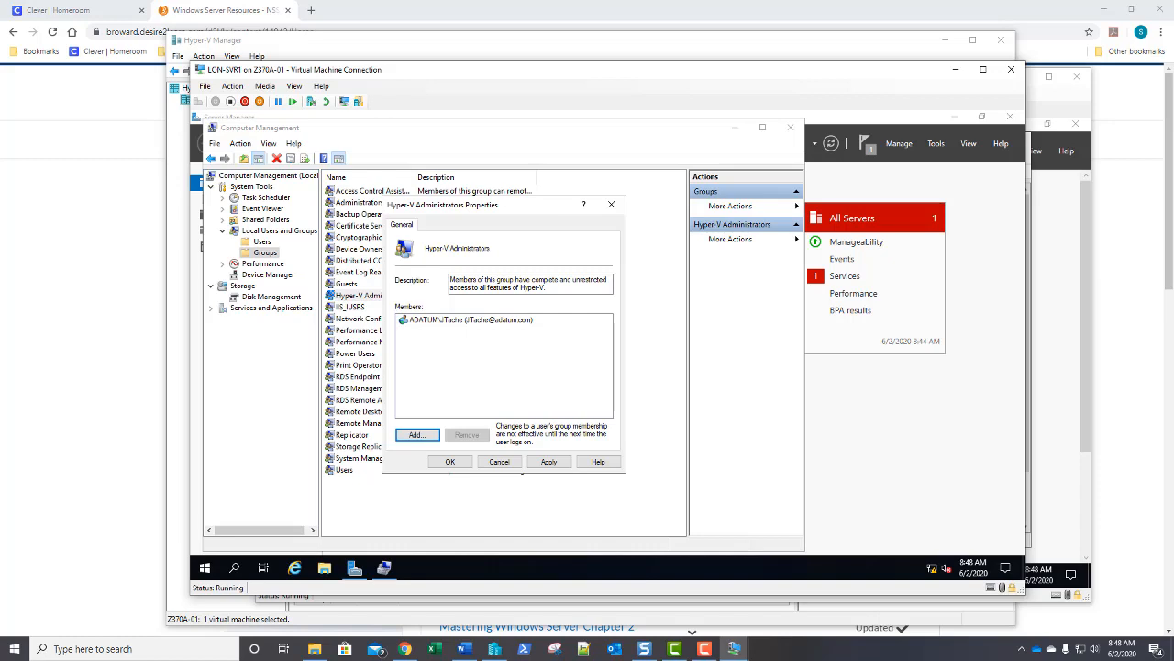
pyautogui.click(450, 461)
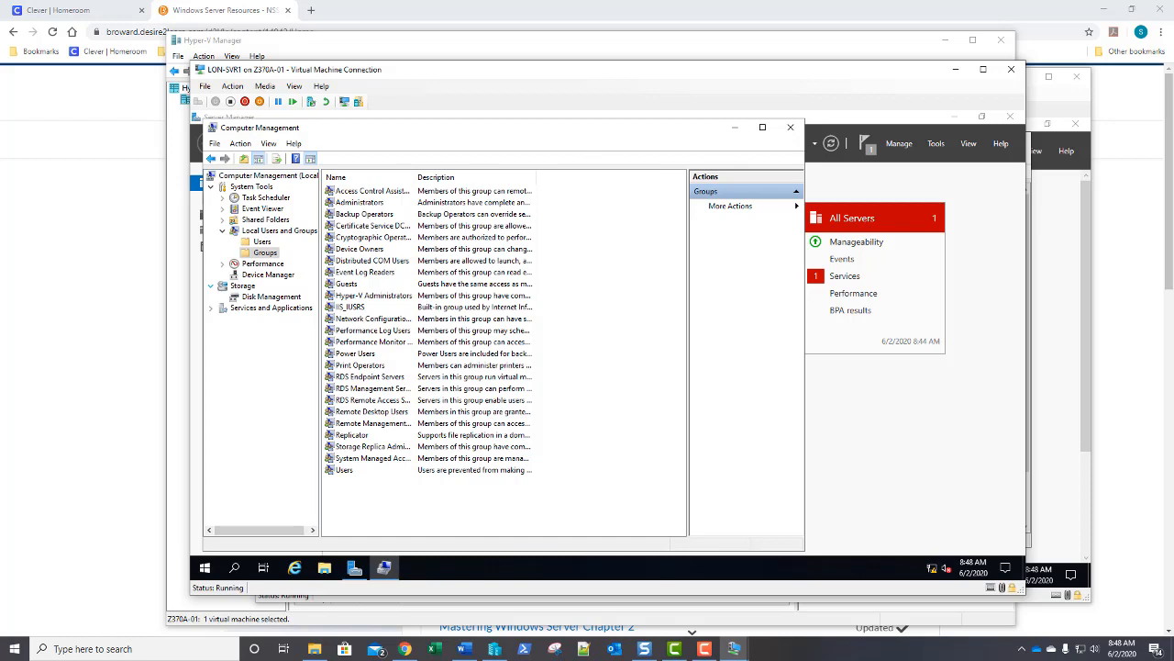
# Close Computer Management and bring Hyper-V Manager on Z370A-01 back to the front.
pyautogui.click(790, 129)
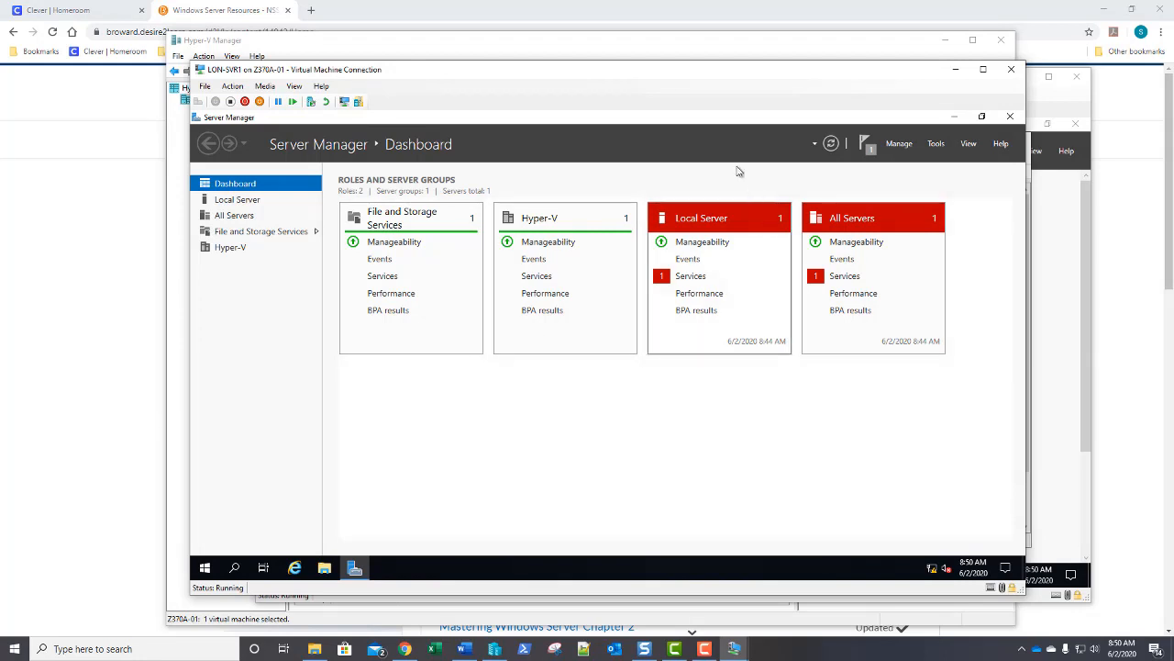
pyautogui.click(645, 53)
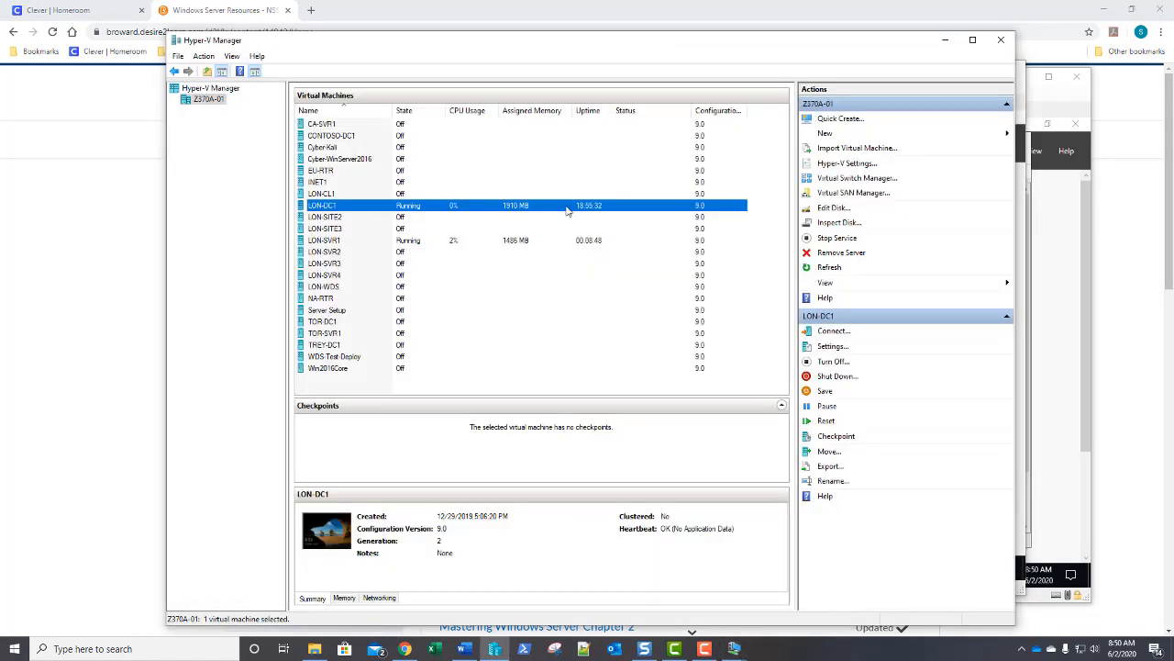
# Select Win2016Core in the Virtual Machines list and open its Settings.
pyautogui.click(322, 370)
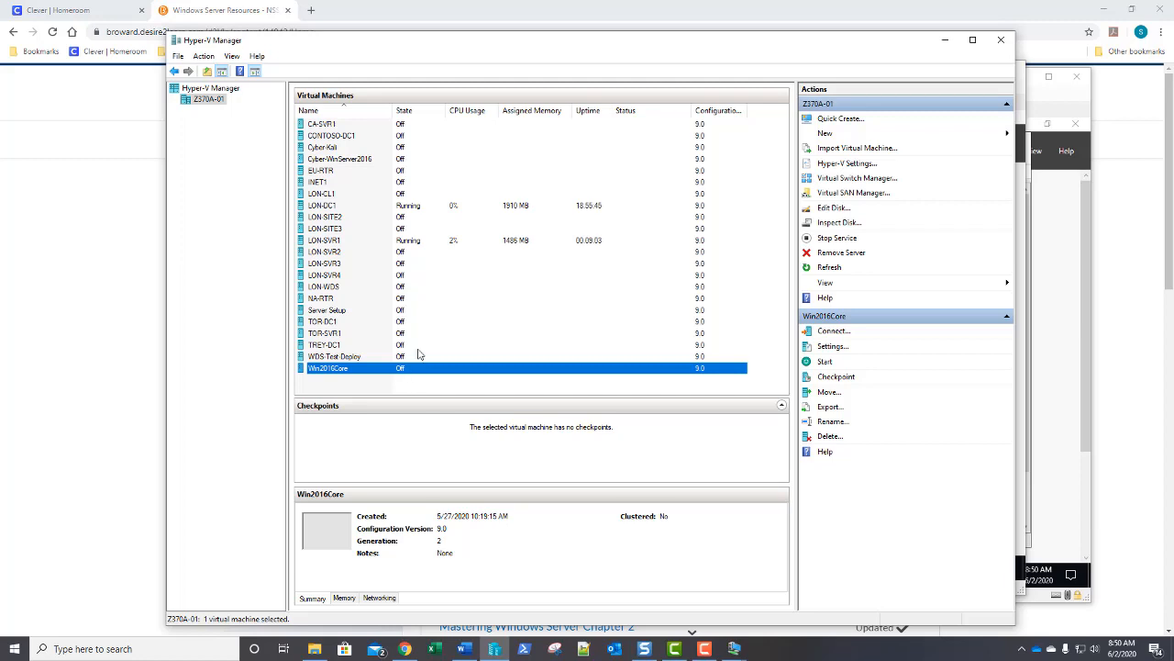
pyautogui.click(833, 349)
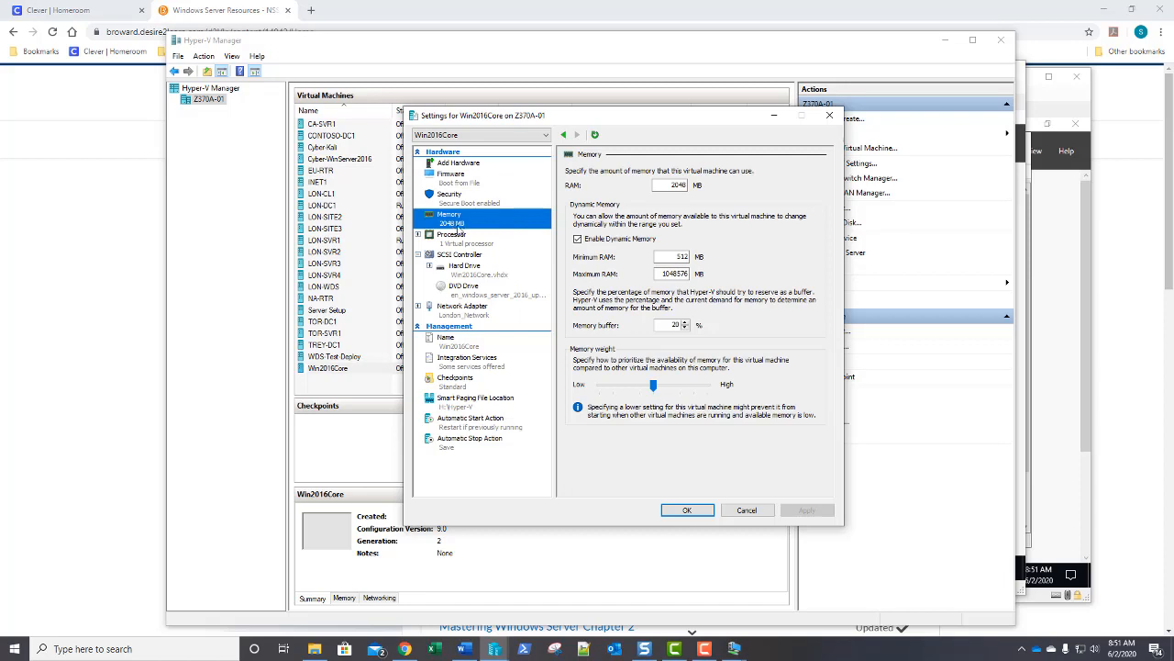
# Disable Dynamic Memory for Win2016Core, change RAM from 1024 to 4096 MB, apply and close.
pyautogui.click(577, 239)
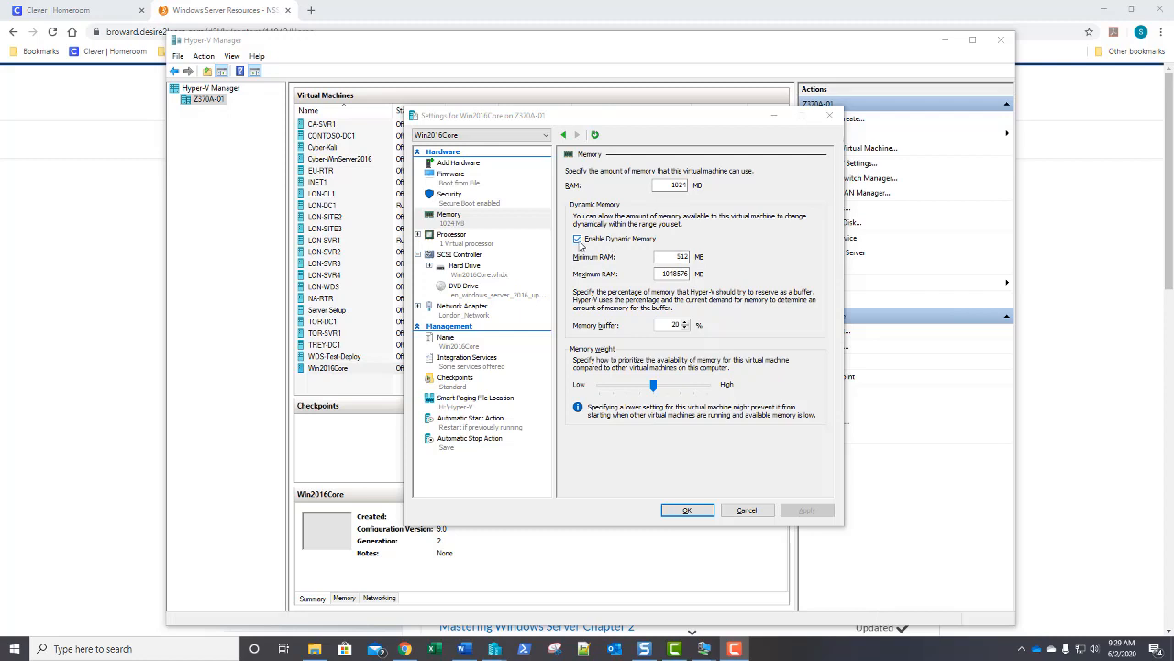
pyautogui.click(578, 239)
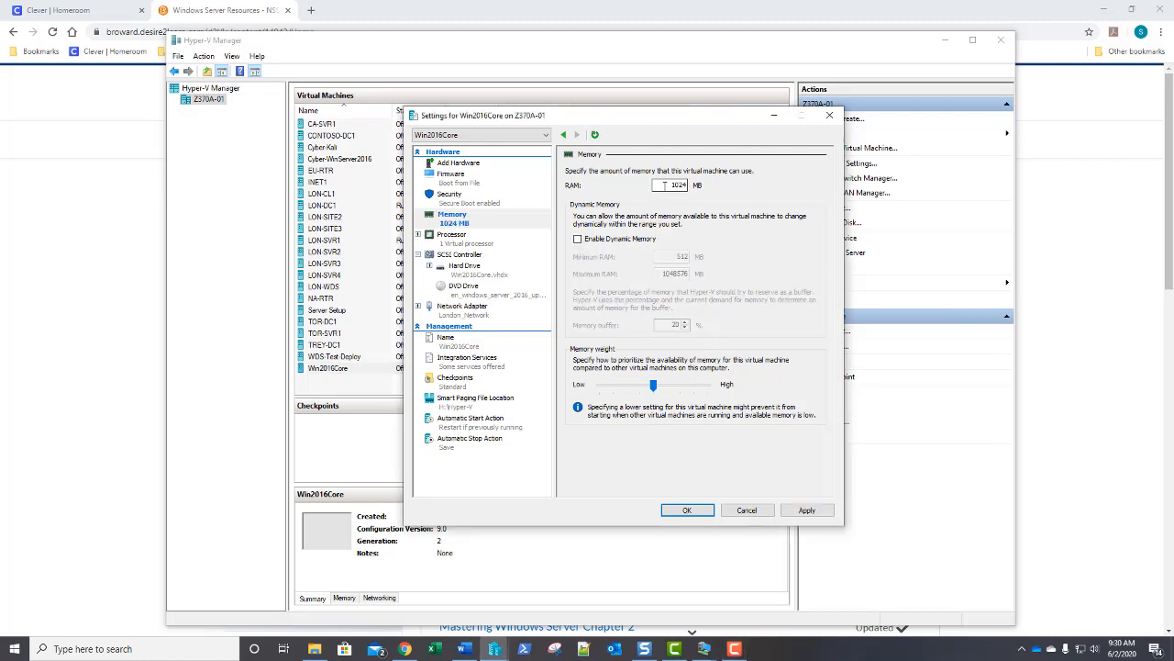
pyautogui.moveTo(664, 184); pyautogui.dragTo(701, 186)
pyautogui.write('4096')
pyautogui.click(797, 511)
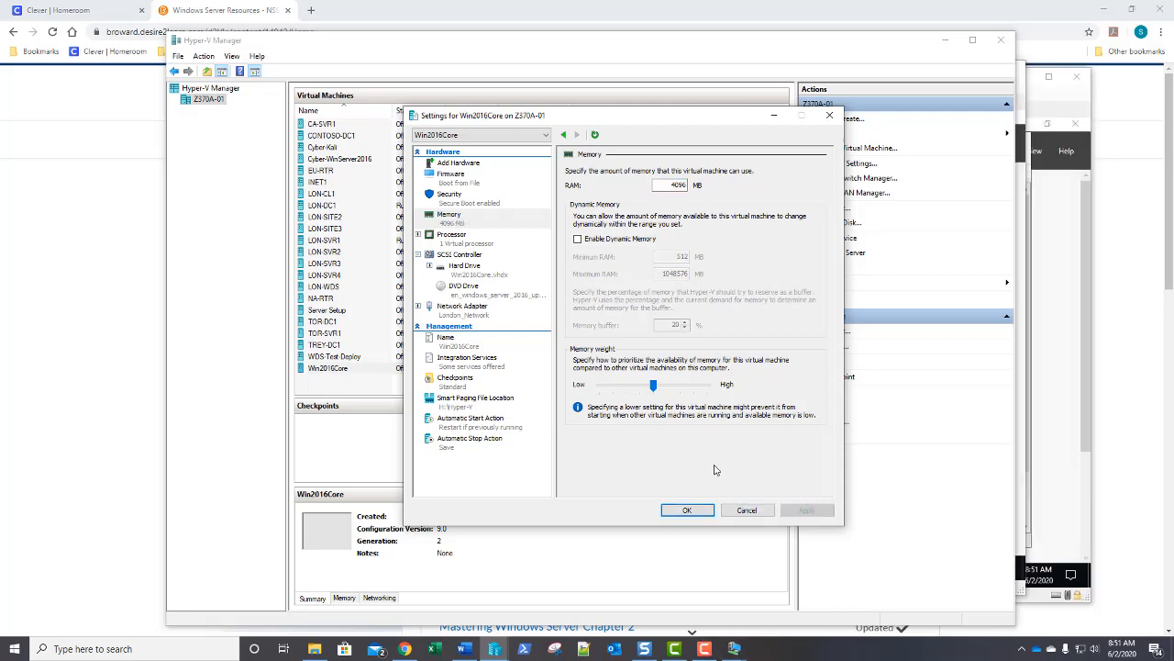
pyautogui.click(694, 510)
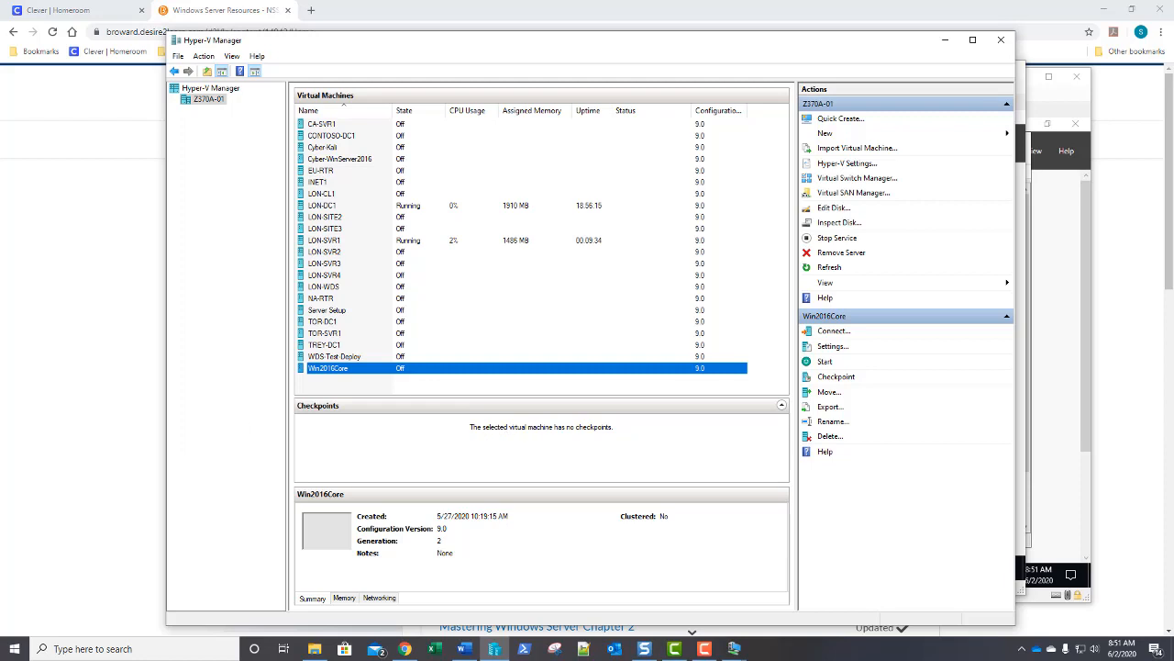
# Launch PowerShell as Administrator and move its window right to uncover the VM list.
pyautogui.rightClick(524, 649)
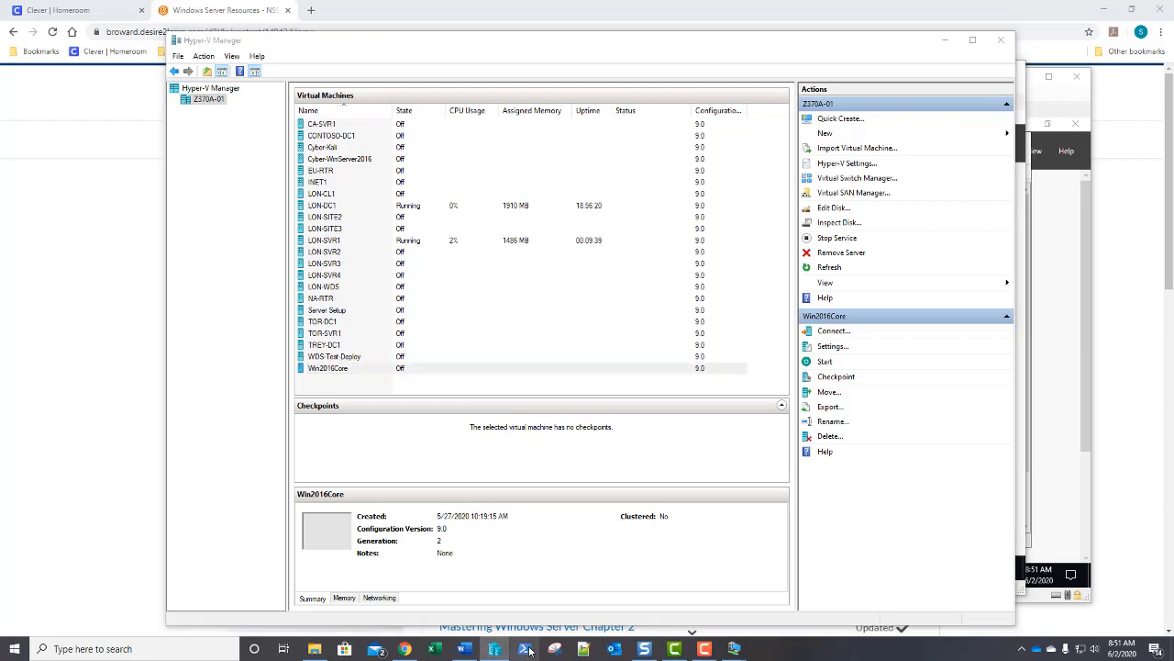
pyautogui.click(526, 537)
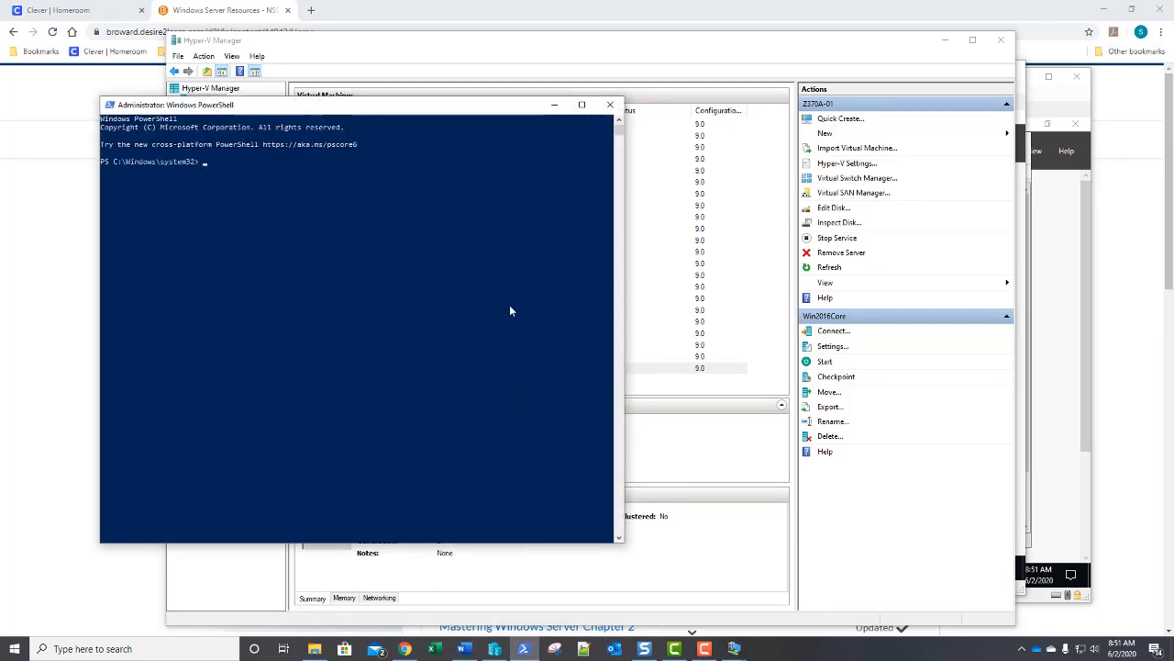
pyautogui.moveTo(389, 108); pyautogui.dragTo(749, 130)
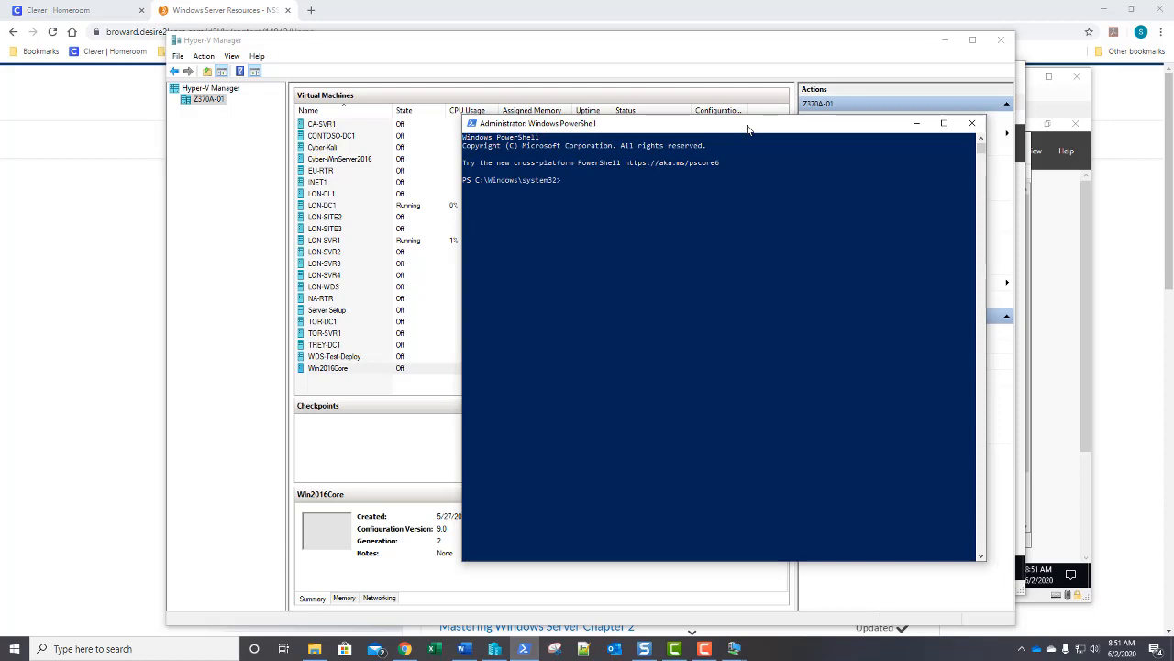
# Run Set-VMProcessor -VMName "Win2016Core" -ExposeVirtualizationExtensions $true.
pyautogui.write('et-vmp')
pyautogui.press('Tab')
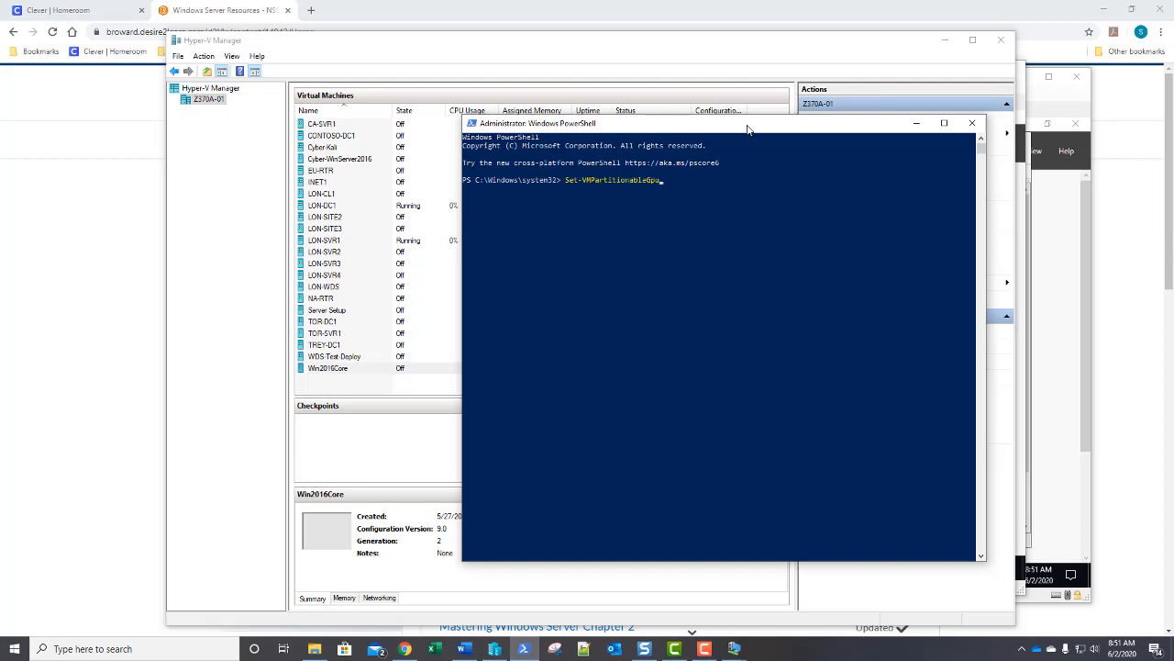
pyautogui.press('Tab')
pyautogui.write('-vm')
pyautogui.press('Tab')
pyautogui.write('"Win2016')
pyautogui.write('-Ex')
pyautogui.press('Tab')
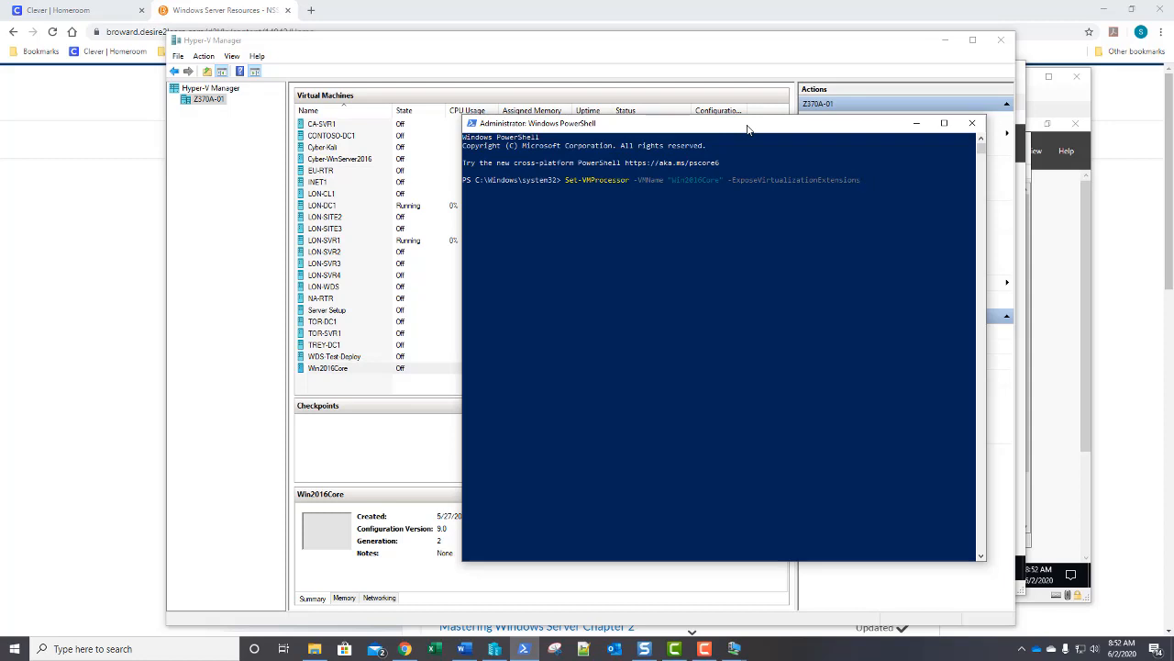
pyautogui.write('$true')
# Rerun the same Set-VMProcessor command with $false, then exit PowerShell.
pyautogui.press('Up')
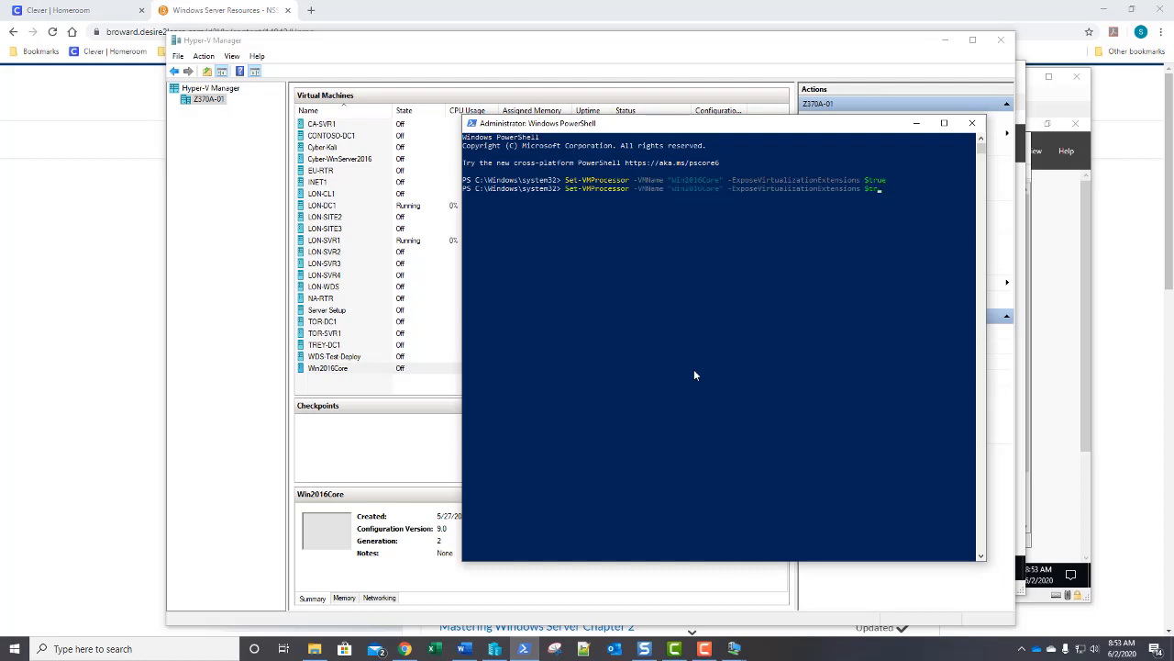
pyautogui.press('BackSpace')
pyautogui.press('BackSpace')
pyautogui.write('fals')
pyautogui.press('Return')
pyautogui.write('exit')
pyautogui.press('Return')
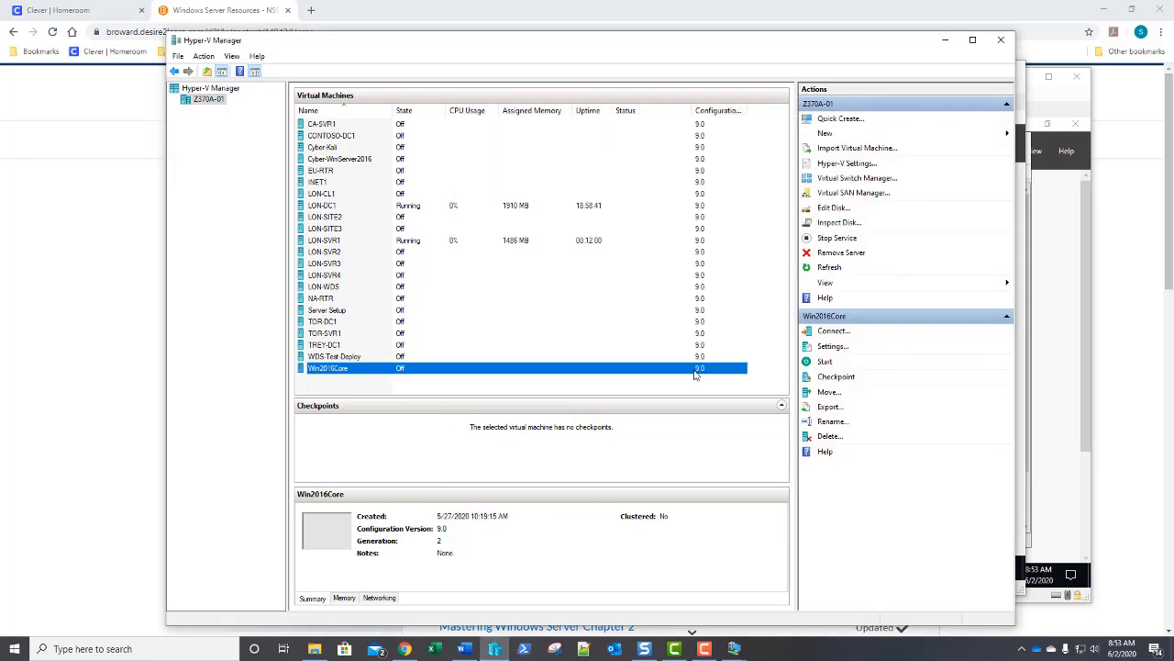
# Re-enable Dynamic Memory for Win2016Core, set RAM from 4096 to 1024 MB, and save with OK.
pyautogui.click(834, 347)
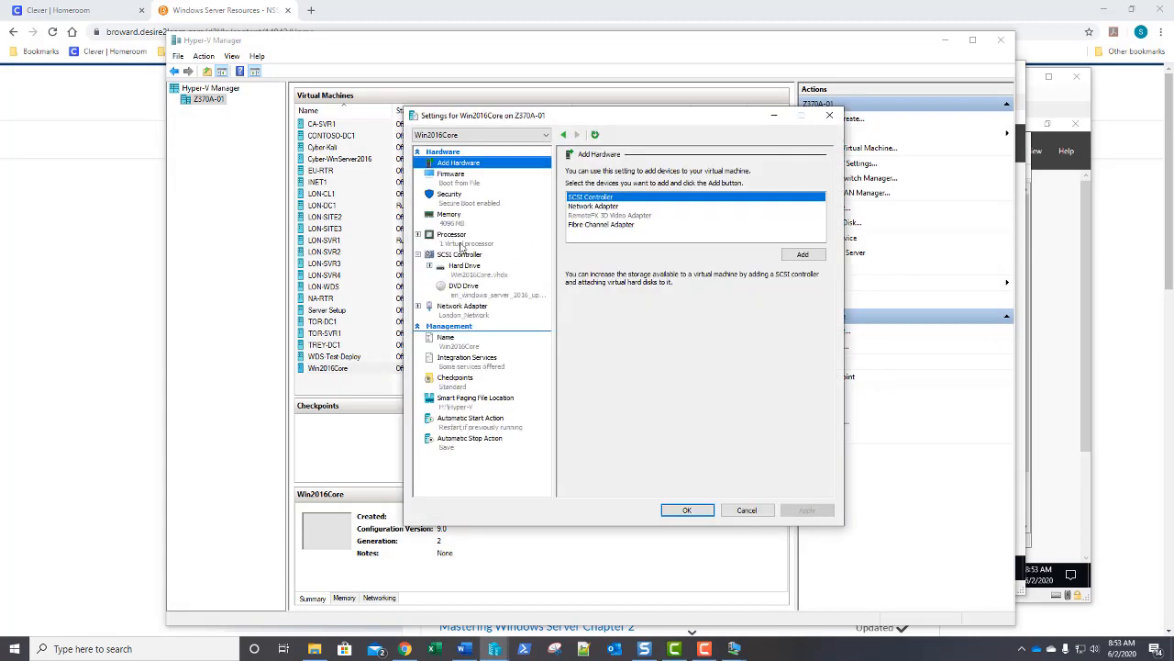
pyautogui.click(454, 227)
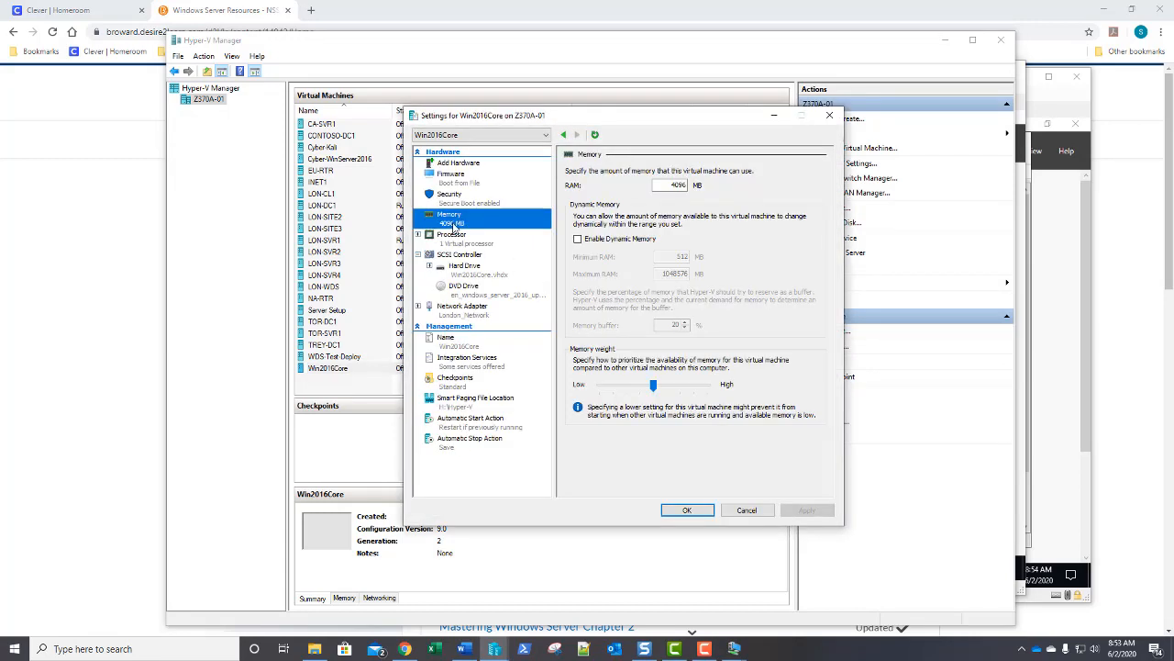
pyautogui.click(578, 239)
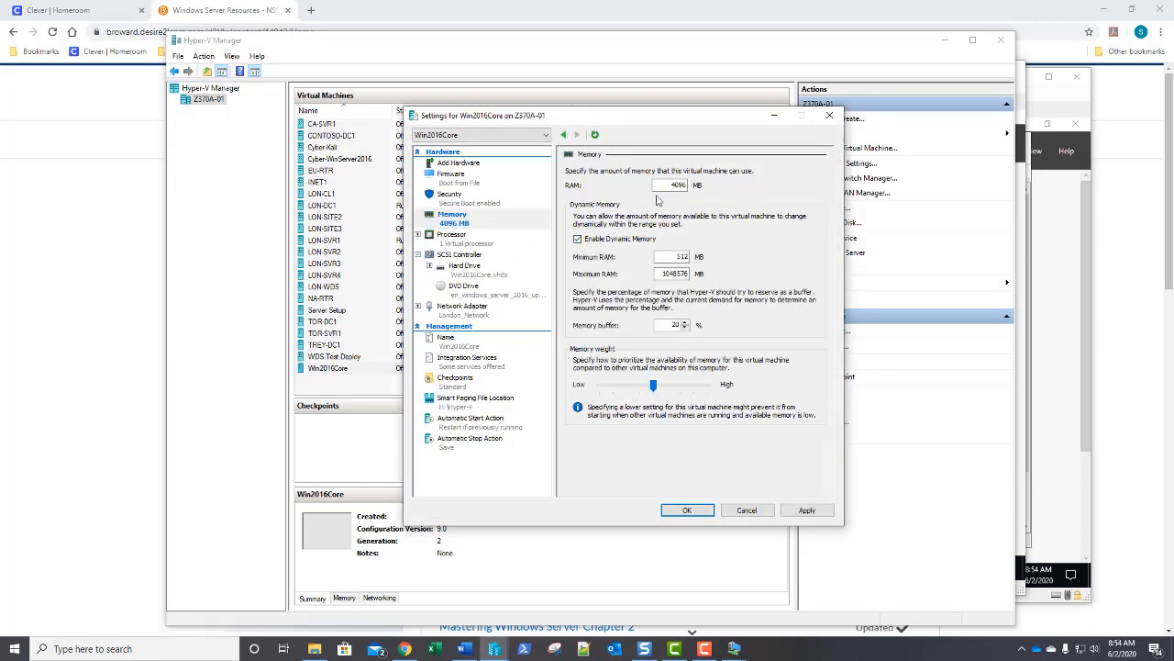
pyautogui.moveTo(657, 184); pyautogui.dragTo(702, 188)
pyautogui.write('1024')
pyautogui.click(690, 510)
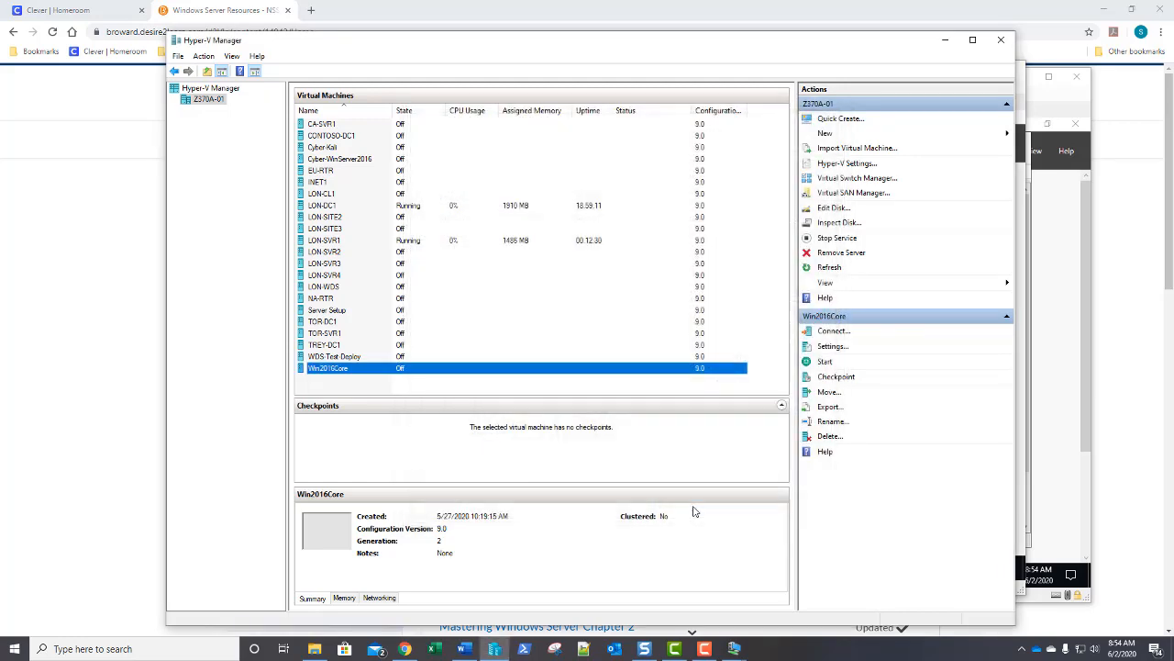